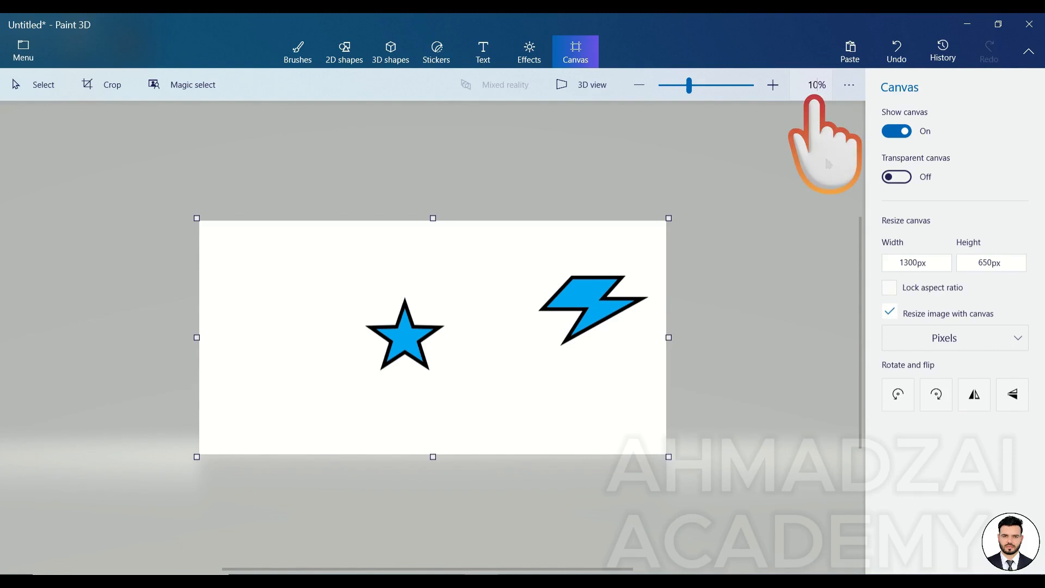
# Set the canvas zoom to 100% and show the interaction controls guide
pyautogui.press('Return')
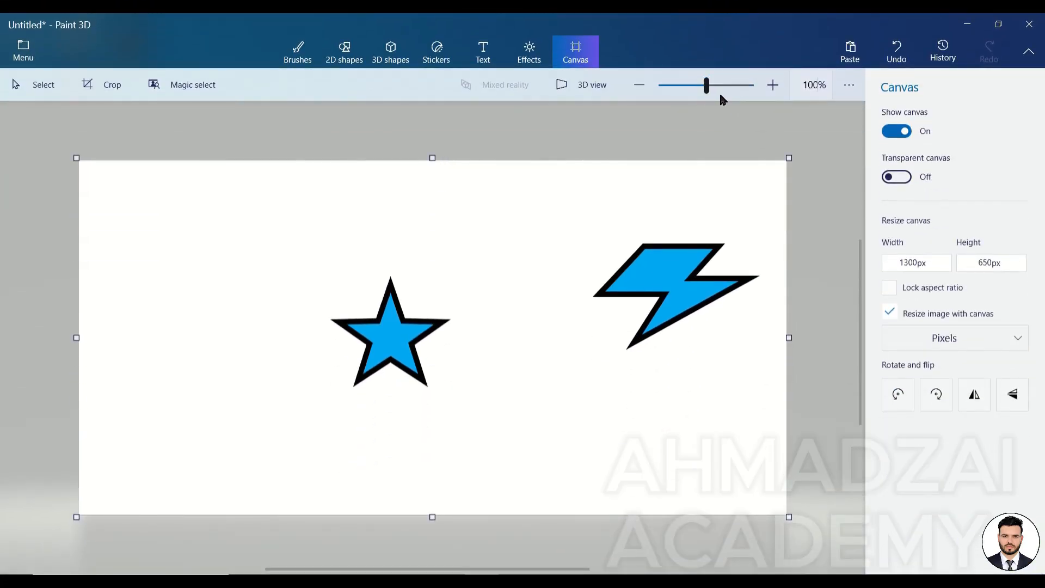
pyautogui.click(849, 87)
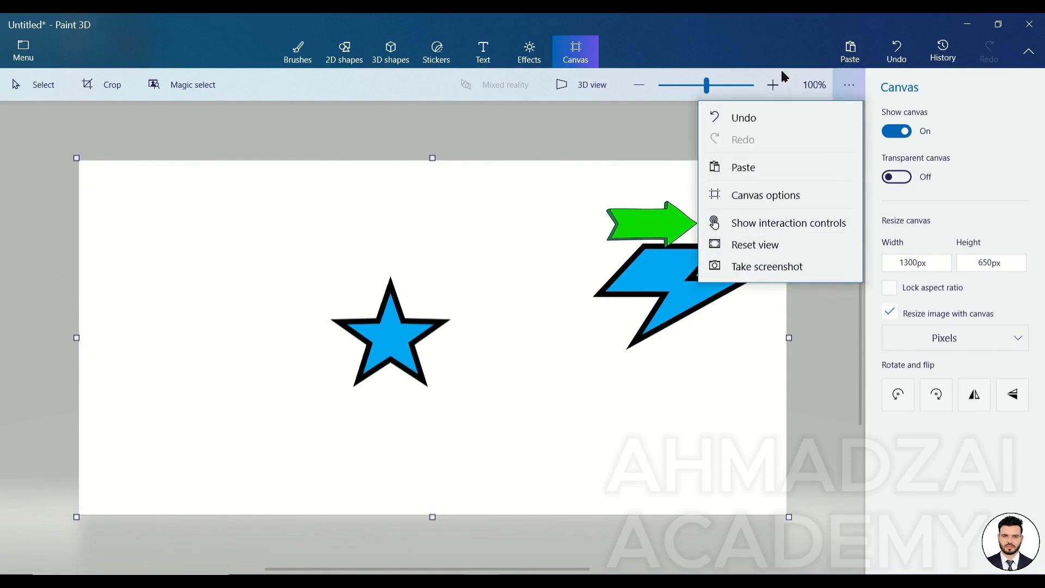
pyautogui.click(648, 195)
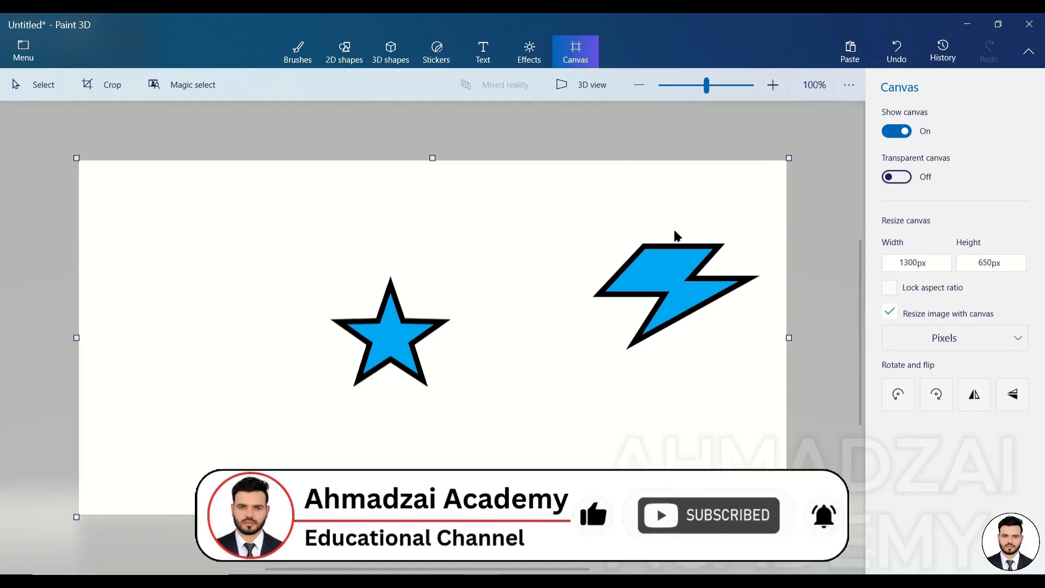
pyautogui.click(851, 87)
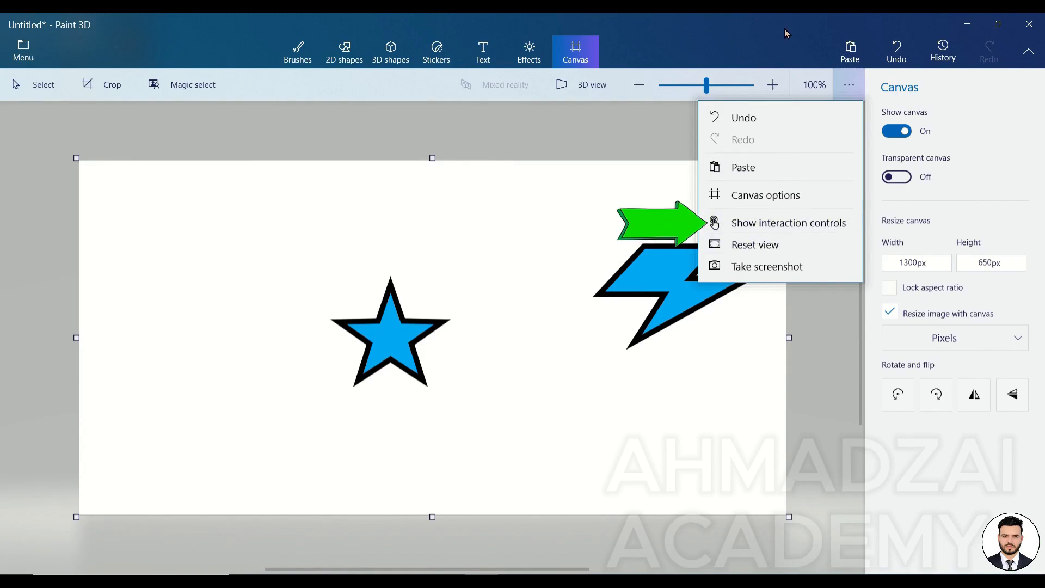
pyautogui.click(668, 176)
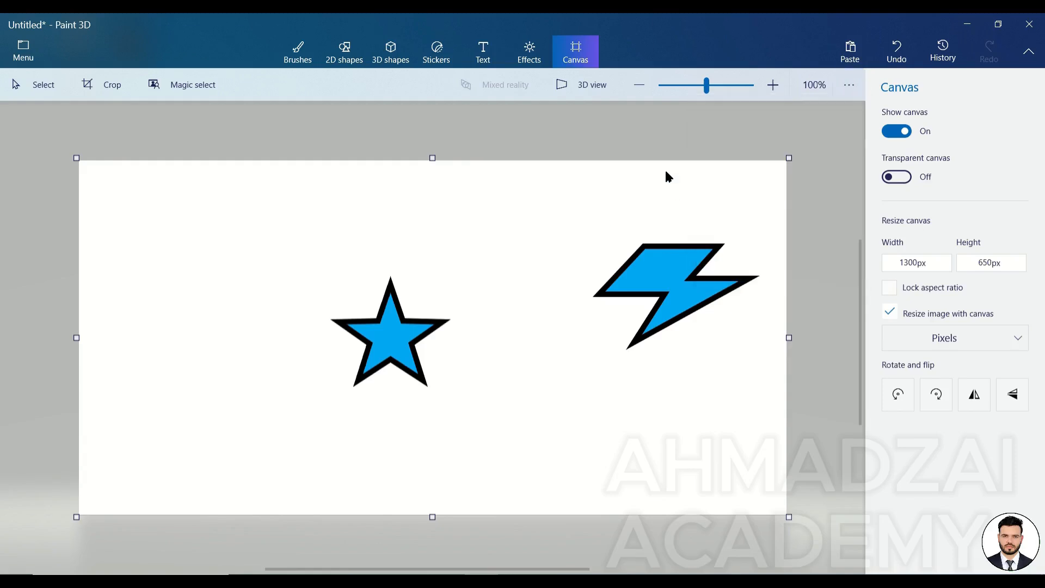
pyautogui.click(849, 85)
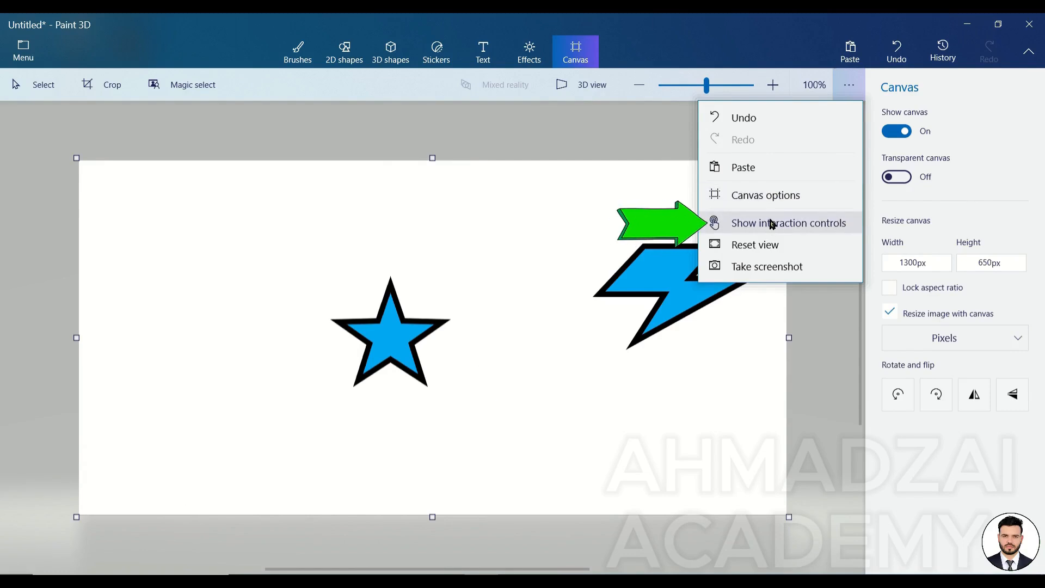
pyautogui.click(737, 223)
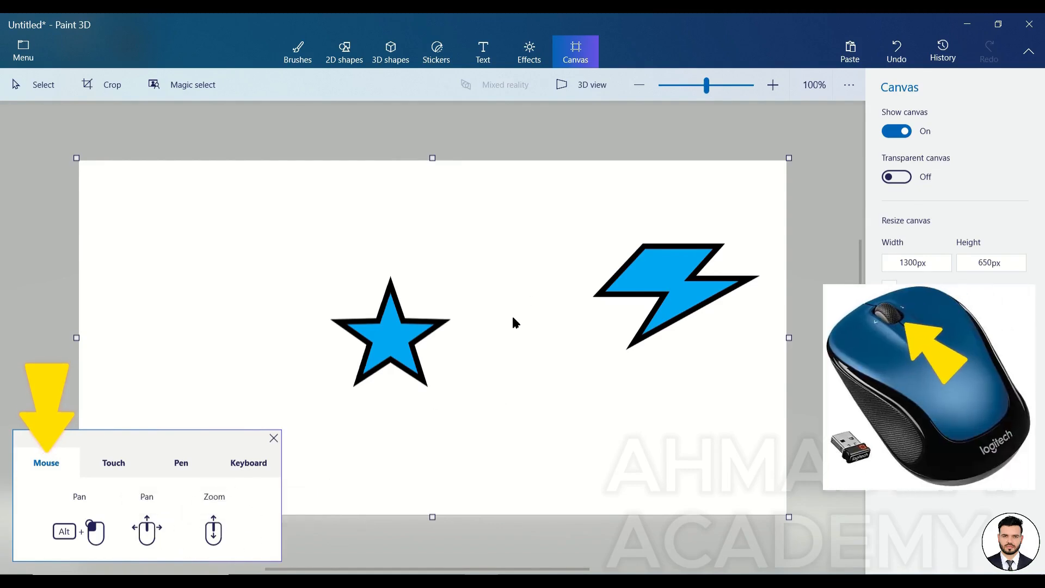
# Try zooming the canvas in and out, switch to the Brushes tools, and pan the canvas around
pyautogui.scroll(5, 494, 323)
pyautogui.scroll(-5, 495, 334)
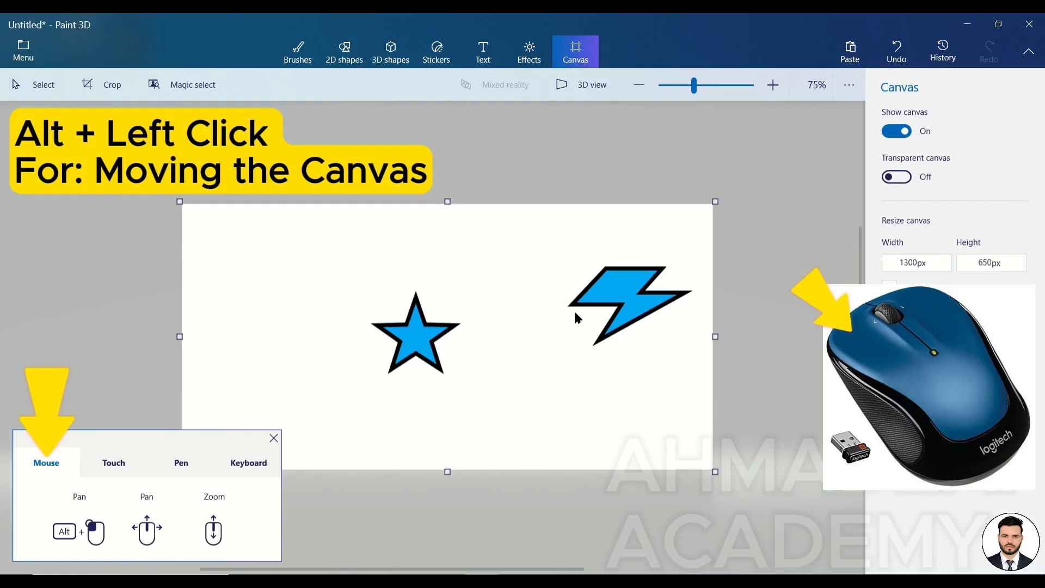
pyautogui.click(303, 53)
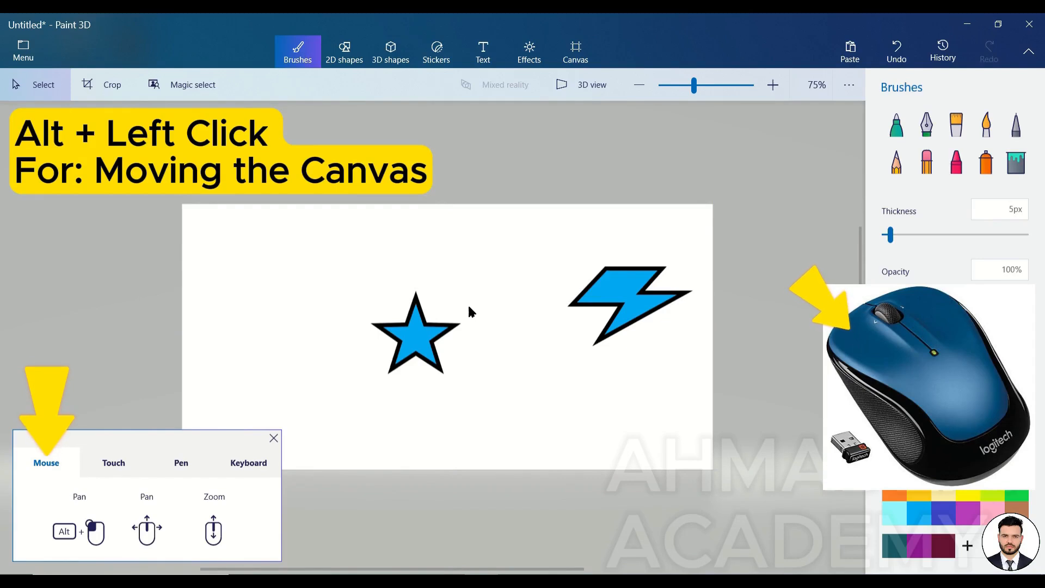
pyautogui.moveTo(476, 308); pyautogui.dragTo(523, 243)
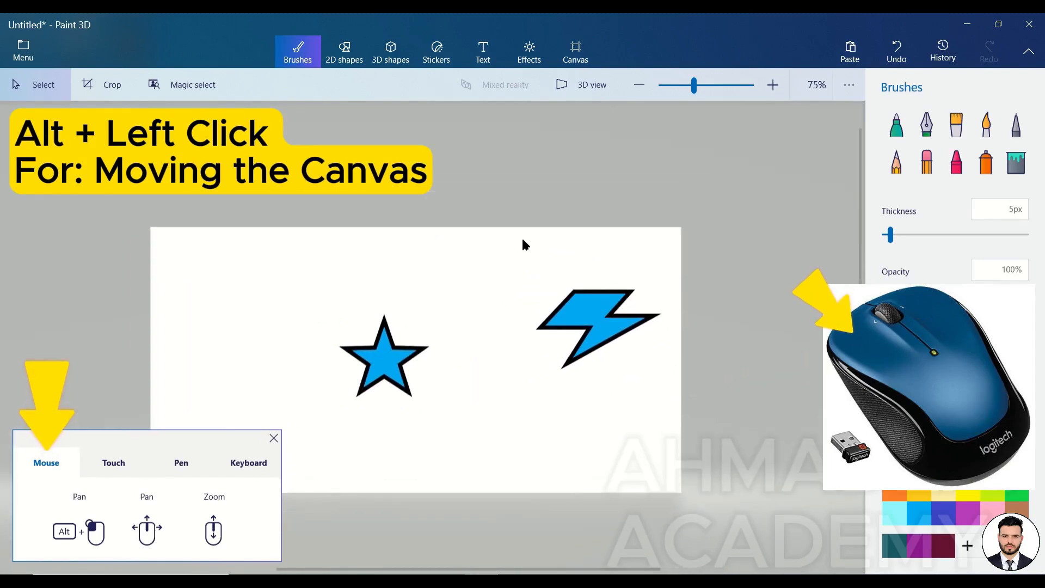
pyautogui.scroll(1, 504, 318)
pyautogui.moveTo(489, 325); pyautogui.dragTo(545, 287)
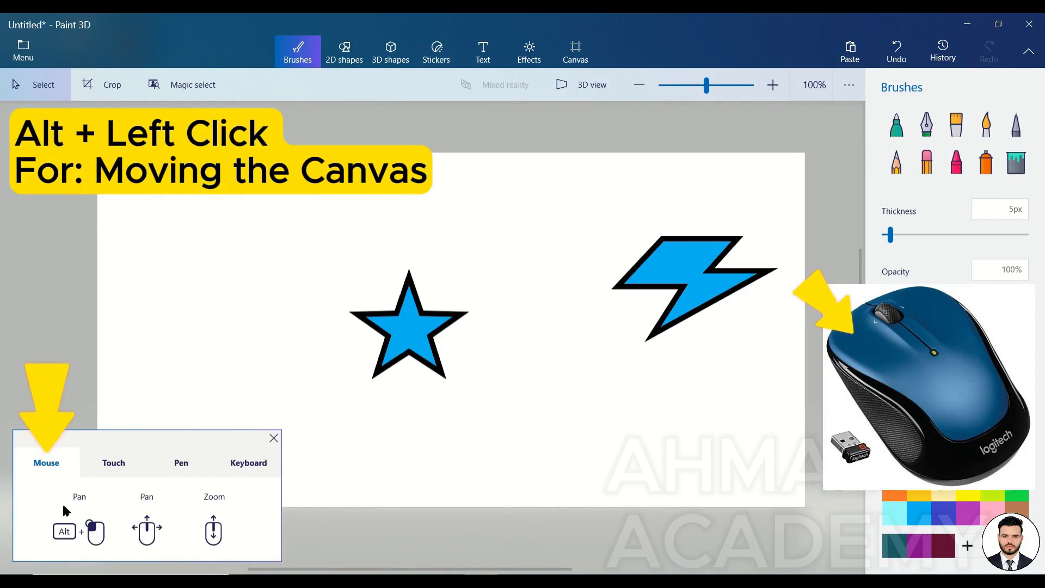
# Examine the mouse pan and zoom hints in the interaction controls guide and pan the canvas slightly
pyautogui.moveTo(86, 500)
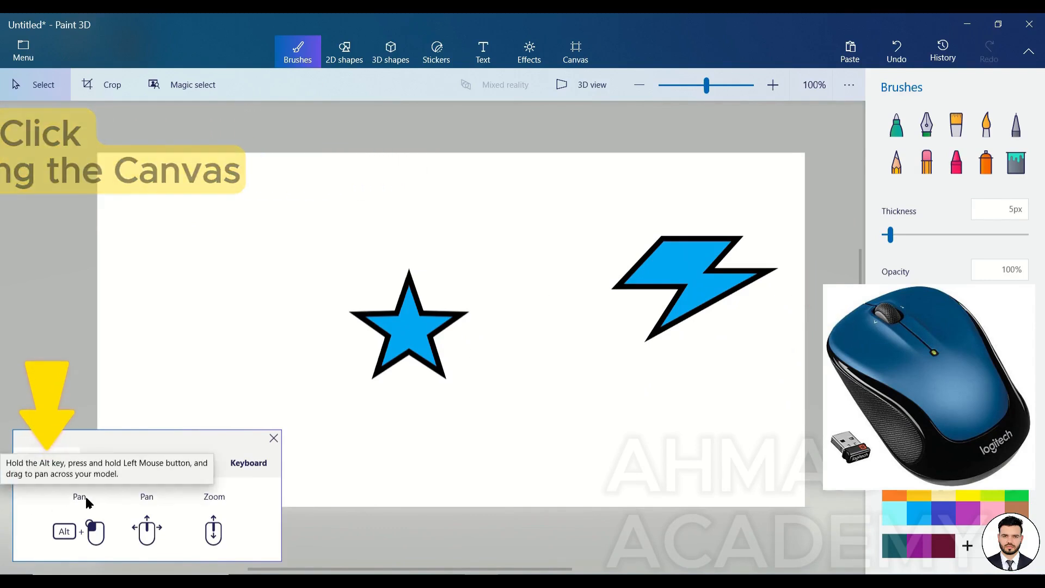
pyautogui.moveTo(140, 506)
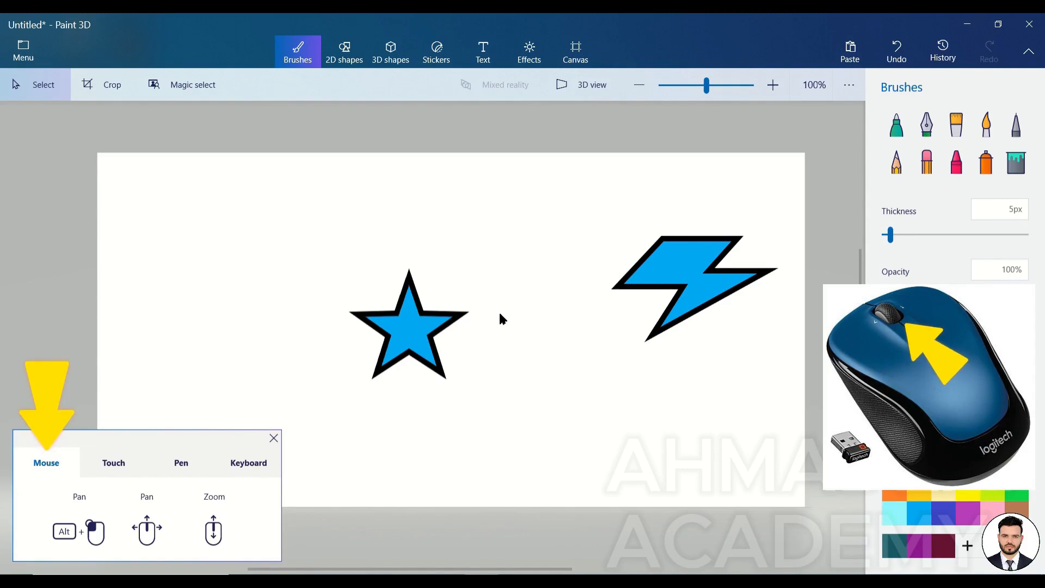
pyautogui.moveTo(500, 313)
pyautogui.mouseDown()
pyautogui.moveTo(501, 282)
pyautogui.moveTo(454, 334)
pyautogui.moveTo(484, 305)
pyautogui.moveTo(478, 368)
pyautogui.moveTo(523, 292)
pyautogui.moveTo(492, 322)
pyautogui.moveTo(497, 308)
pyautogui.mouseUp()
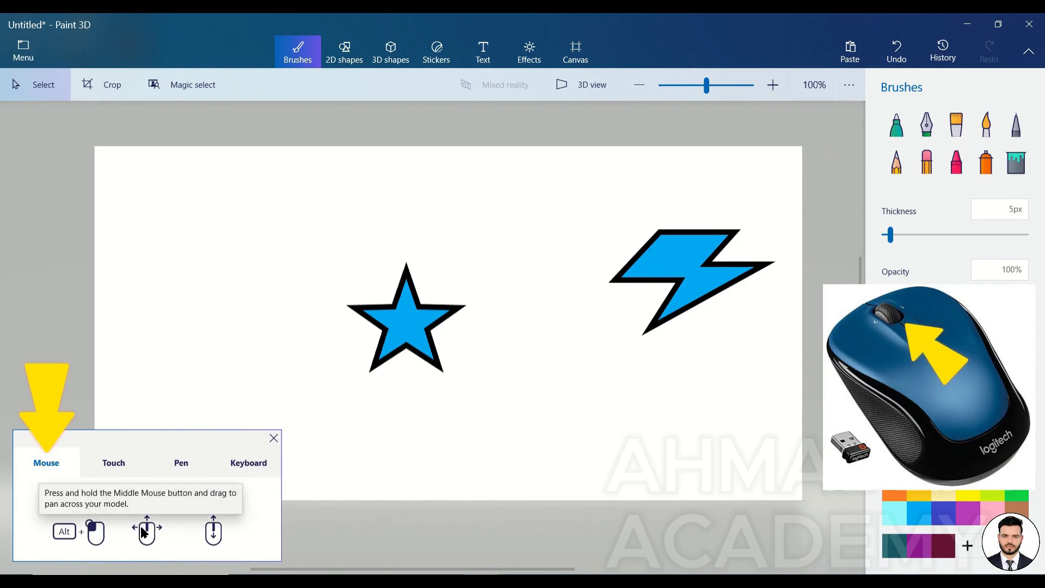
pyautogui.moveTo(215, 528)
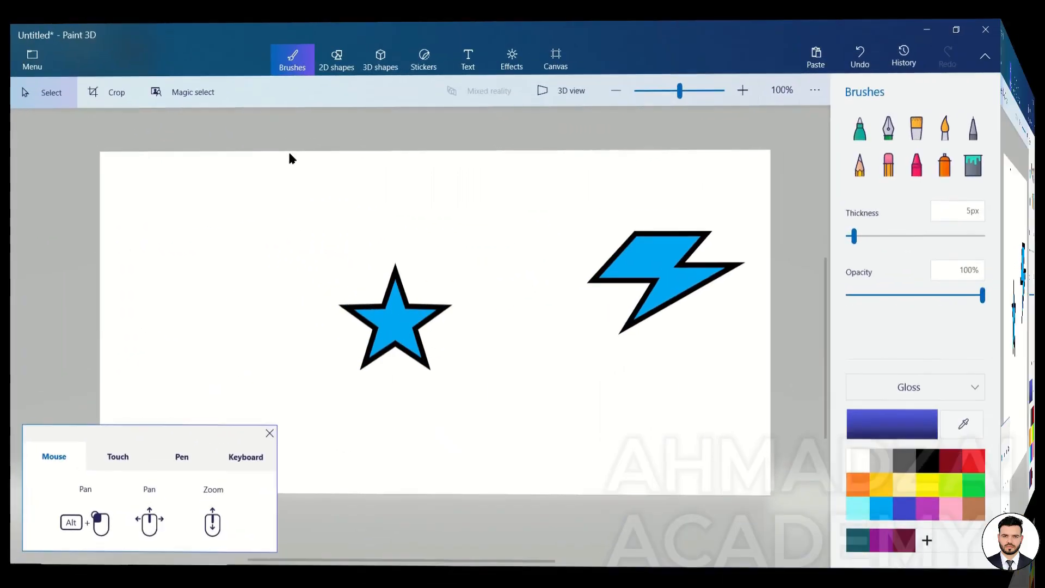
# Show the Touch interaction controls and practise panning and zooming the canvas
pyautogui.click(120, 464)
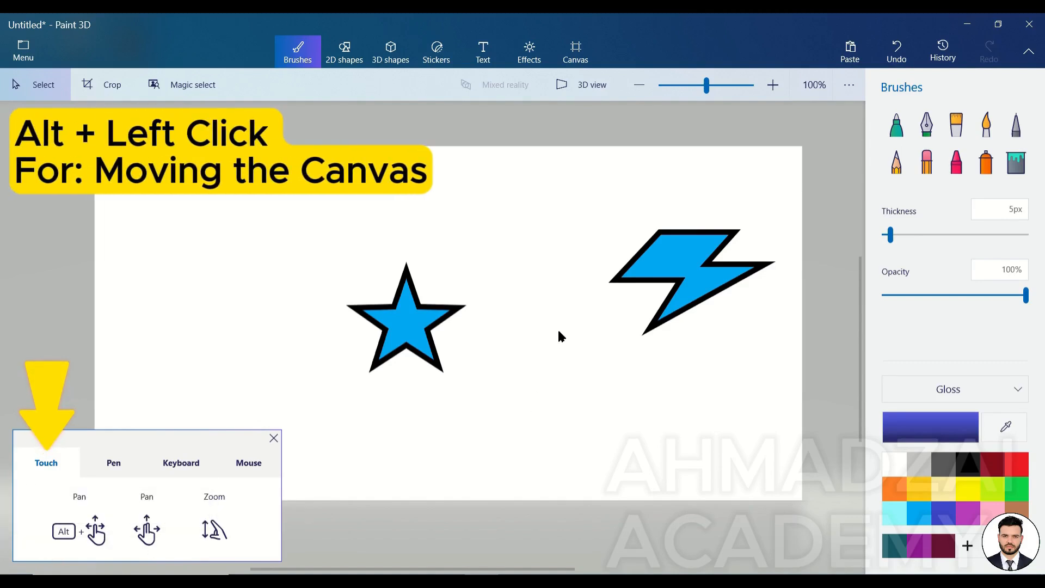
pyautogui.moveTo(559, 331)
pyautogui.mouseDown()
pyautogui.moveTo(637, 321)
pyautogui.moveTo(550, 303)
pyautogui.moveTo(555, 330)
pyautogui.moveTo(571, 326)
pyautogui.moveTo(564, 338)
pyautogui.mouseUp()
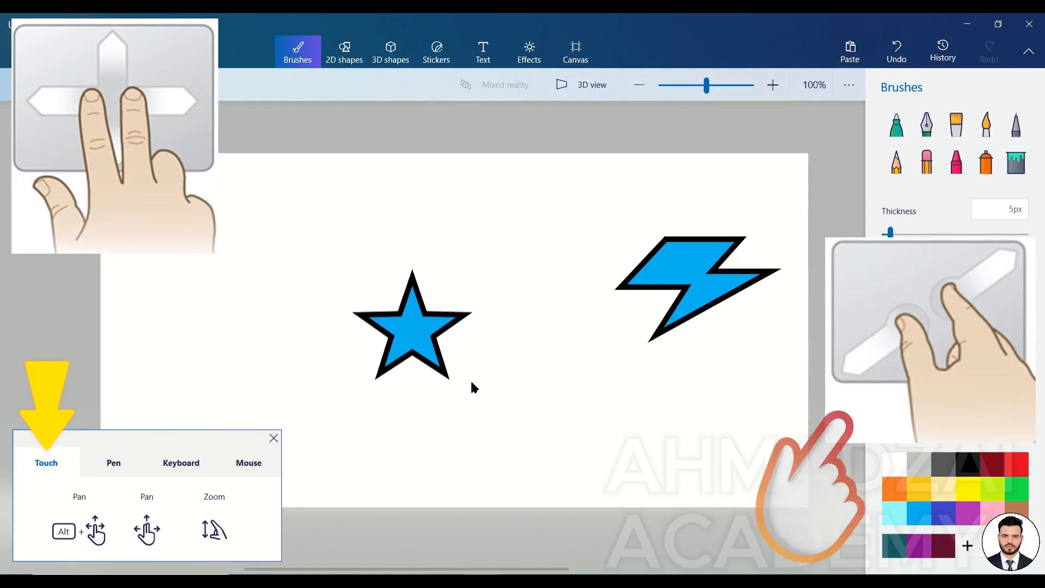
pyautogui.scroll(5, 472, 383)
pyautogui.scroll(-5, 471, 383)
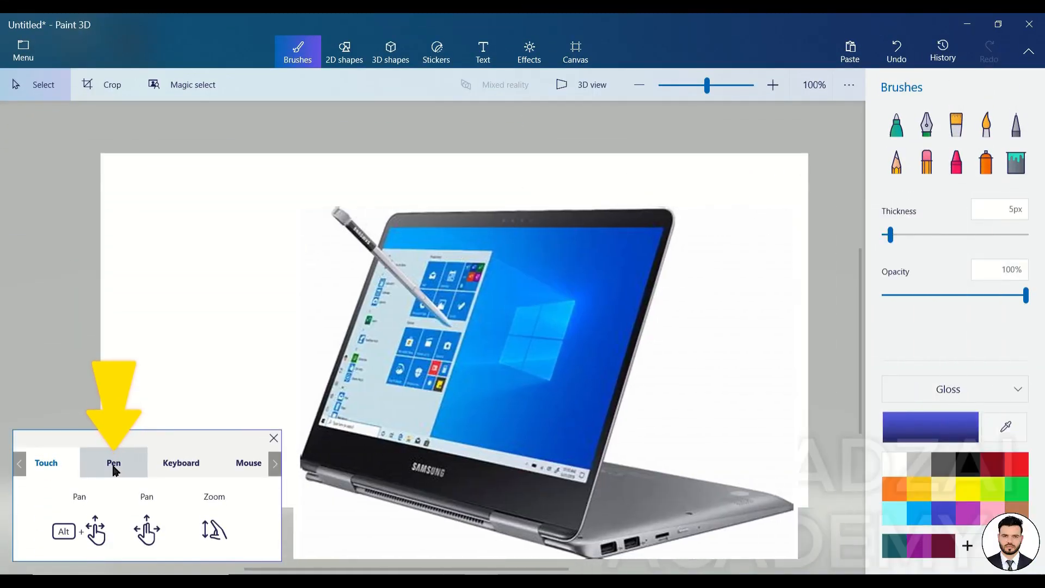
# View the Pen and Keyboard interaction controls and pan the canvas horizontally and vertically with the keyboard
pyautogui.click(113, 468)
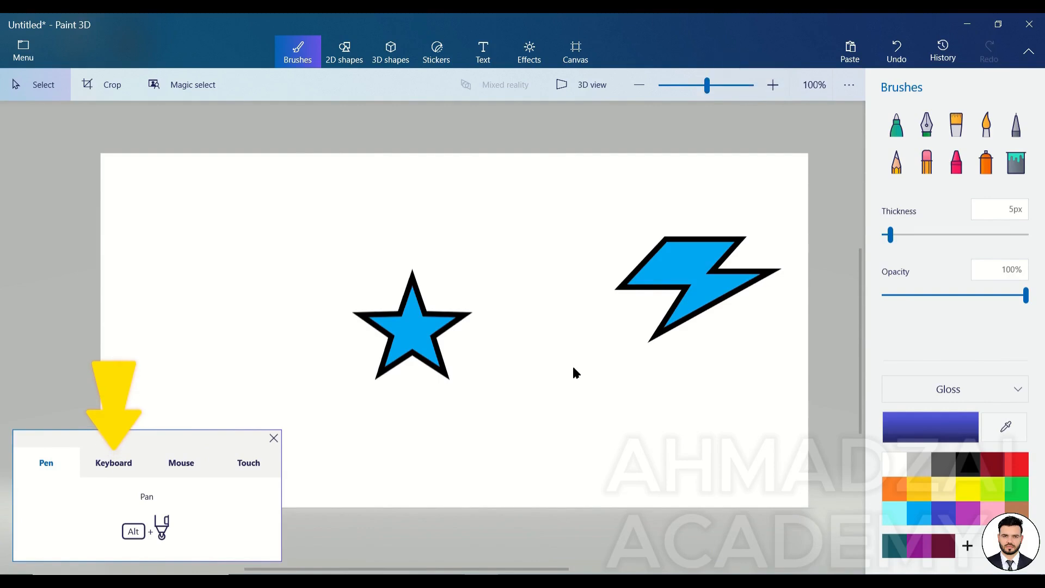
pyautogui.click(95, 466)
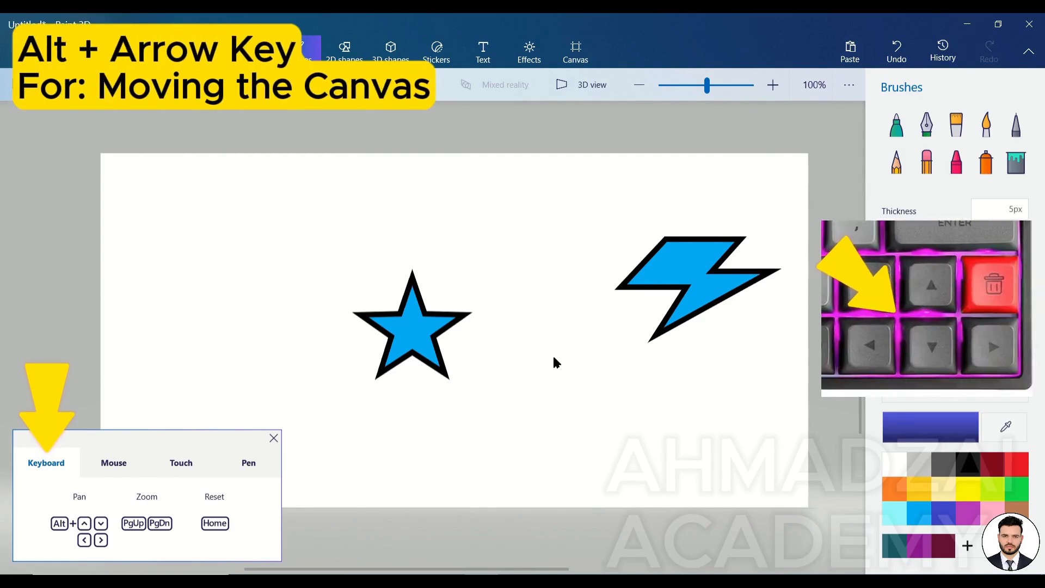
pyautogui.hotkey('alt', 'Left')
pyautogui.hotkey('alt', 'Right')
pyautogui.hotkey('alt', 'Up')
pyautogui.hotkey('alt', 'Left')
pyautogui.hotkey('alt', 'Right')
pyautogui.hotkey('alt', 'Up')
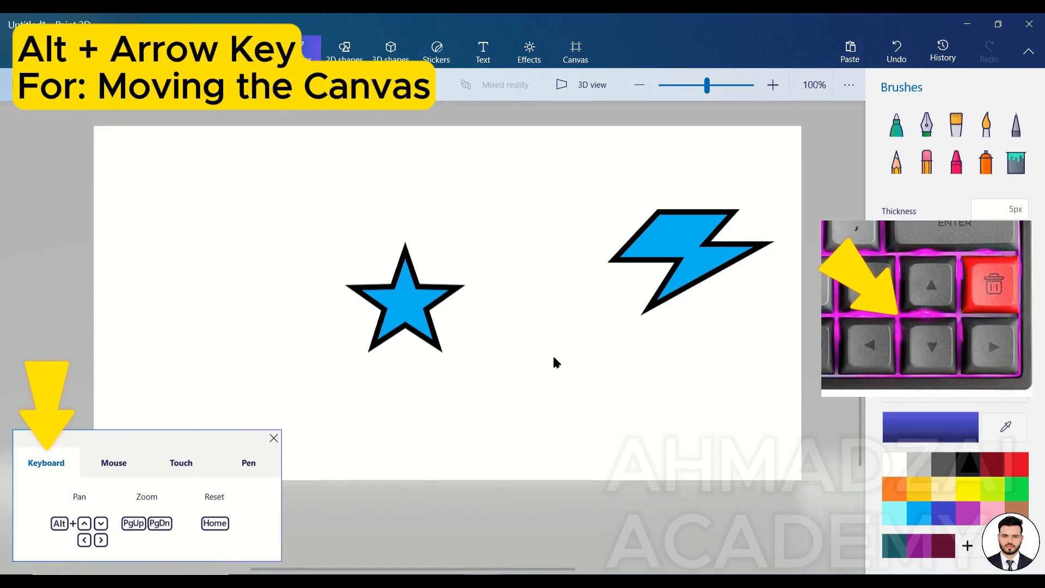
pyautogui.hotkey('alt', 'Down')
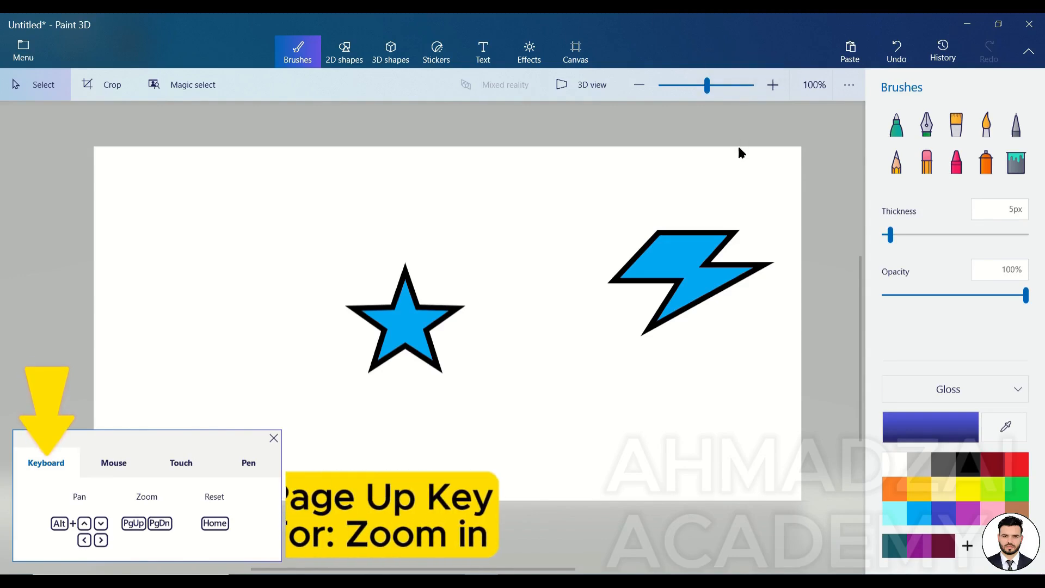
# Zoom the canvas out to 50% and in to 400% with the keyboard controls, and reset the view
pyautogui.press('pagedown')
pyautogui.press('pagedown')
pyautogui.press('pagedown')
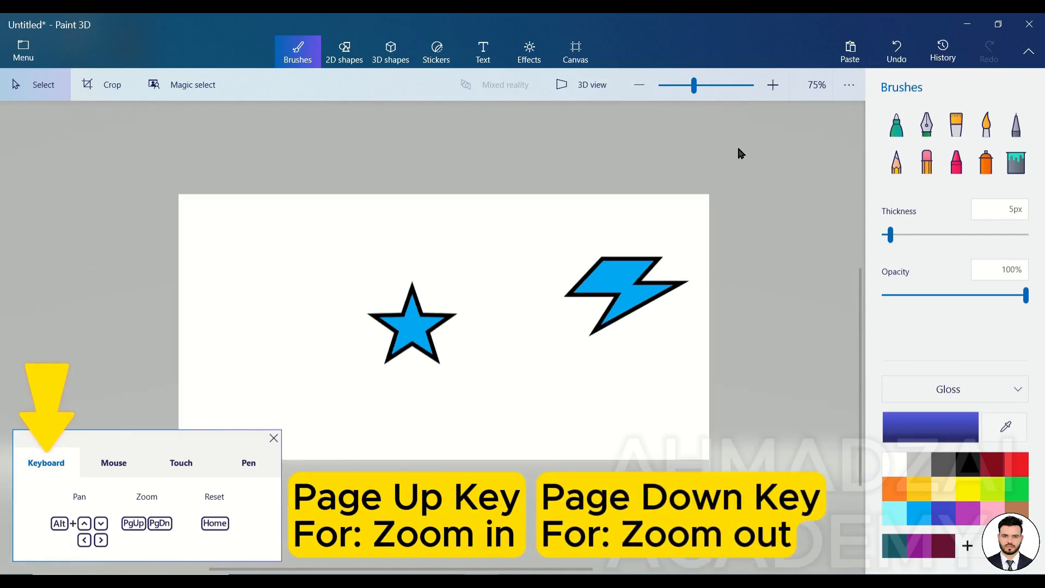
pyautogui.press('pagedown')
pyautogui.press('pageup')
pyautogui.press('pageup')
pyautogui.press('pageup')
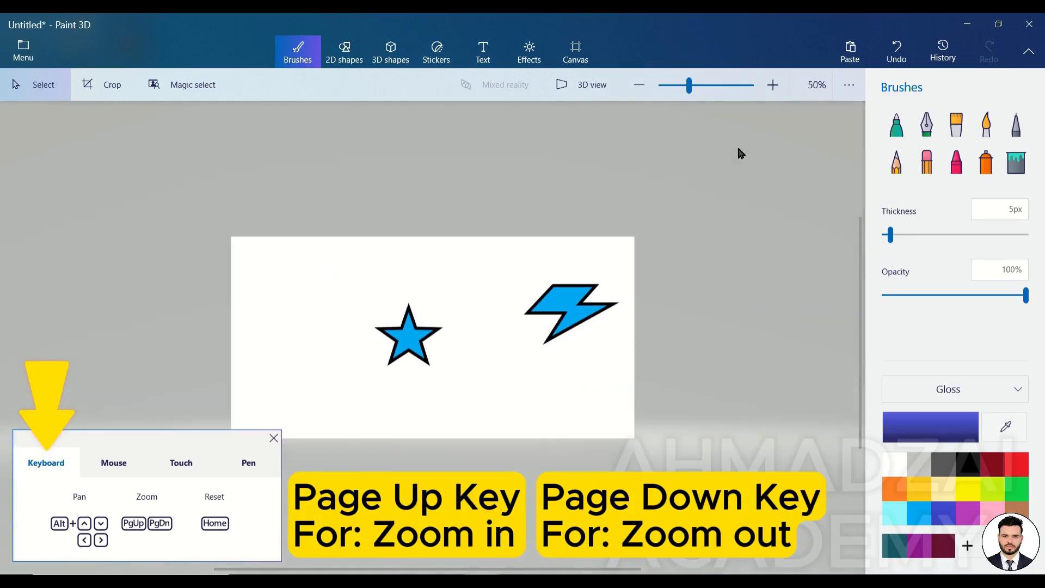
pyautogui.press('pageup')
pyautogui.press('pageup')
pyautogui.press('pageup')
pyautogui.press('pageup')
pyautogui.press('pagedown')
pyautogui.press('pagedown')
pyautogui.press('pagedown')
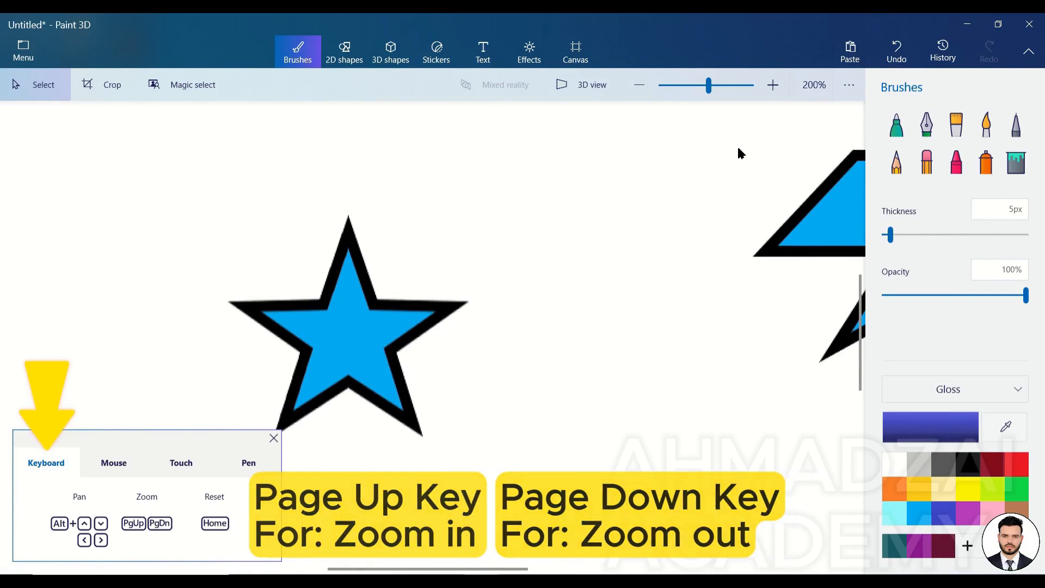
pyautogui.press('pageup')
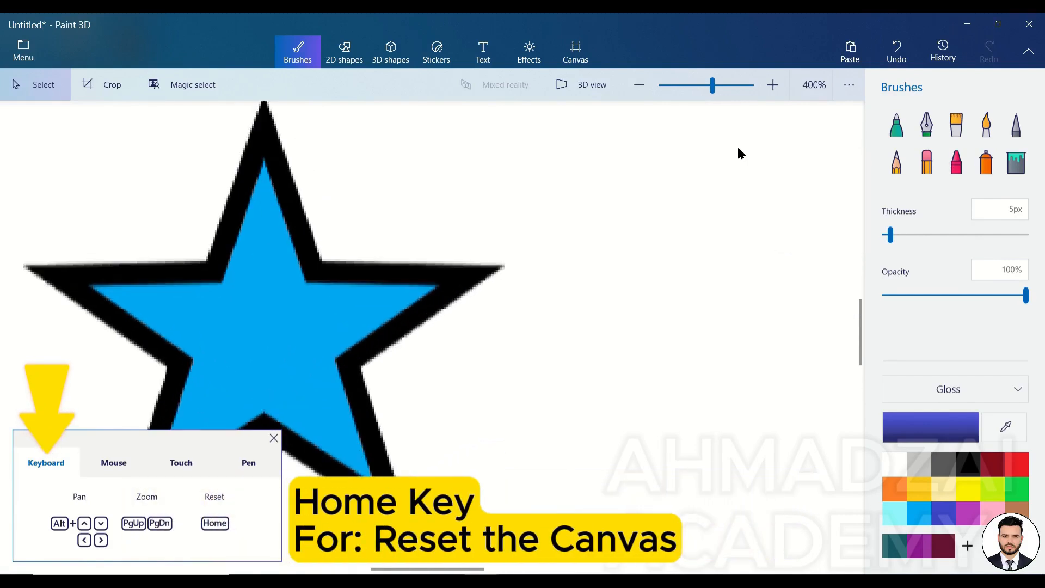
pyautogui.press('Home')
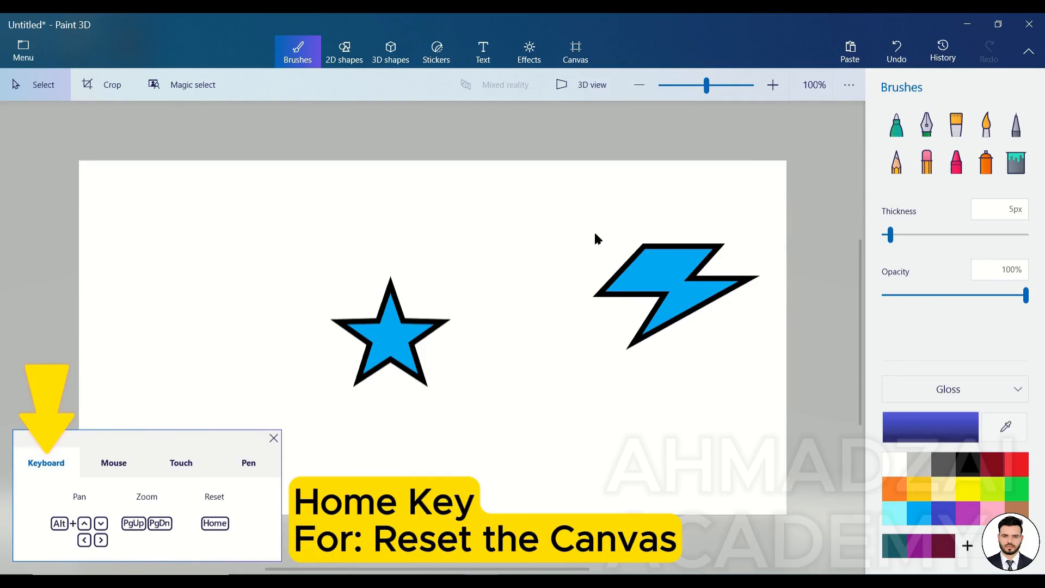
# Reset the view, zoom the canvas in to 400%, and use Reset view again to restore it
pyautogui.rightClick(511, 199)
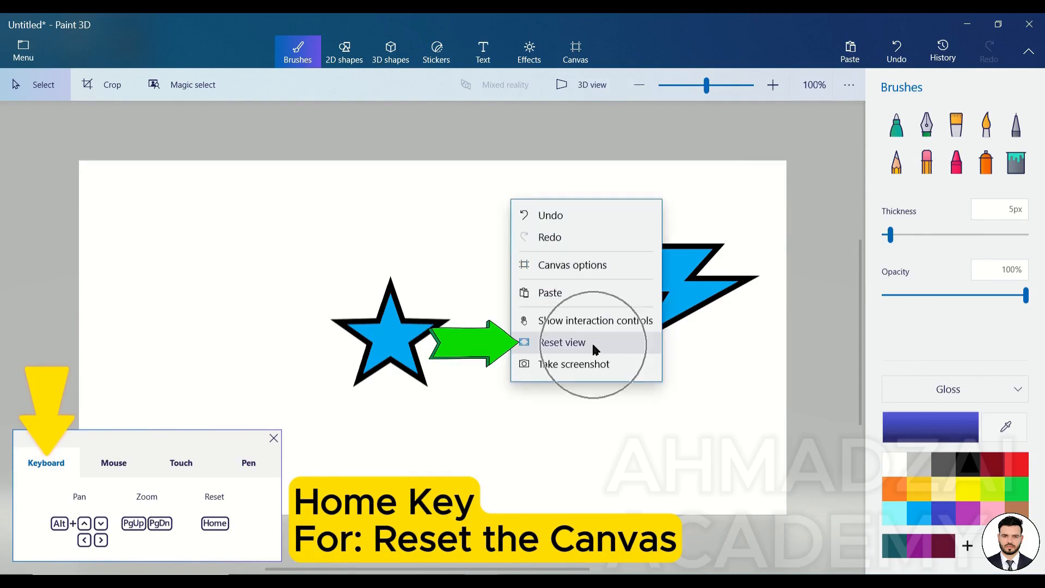
pyautogui.click(592, 341)
pyautogui.click(776, 85)
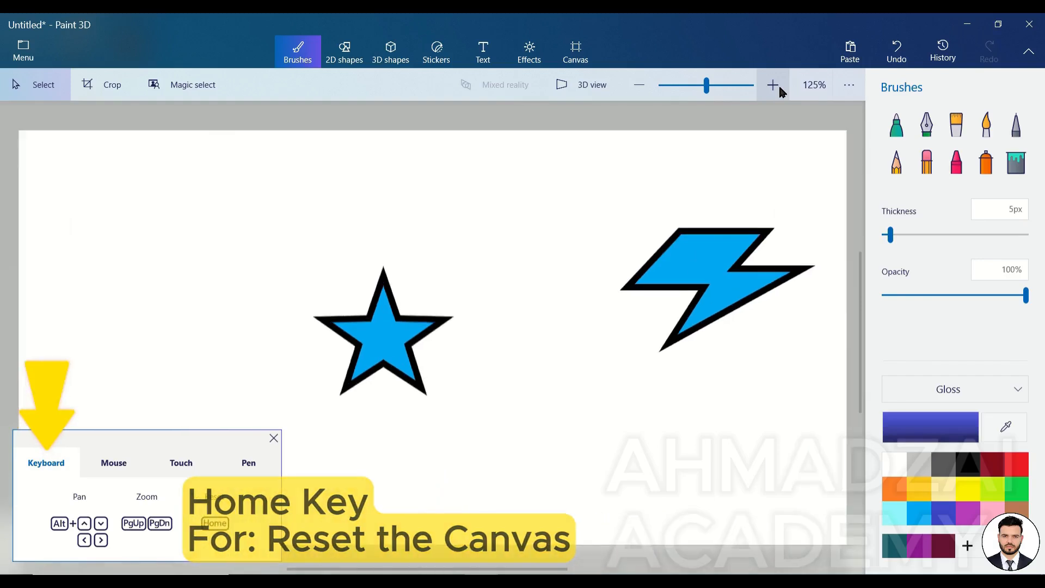
pyautogui.click(775, 85)
pyautogui.click(775, 85)
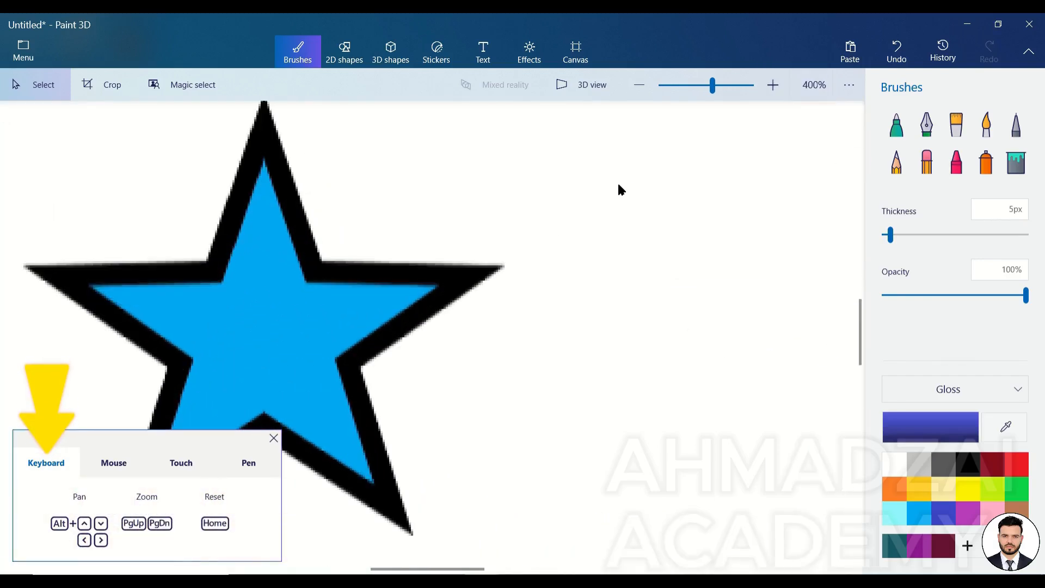
pyautogui.rightClick(589, 157)
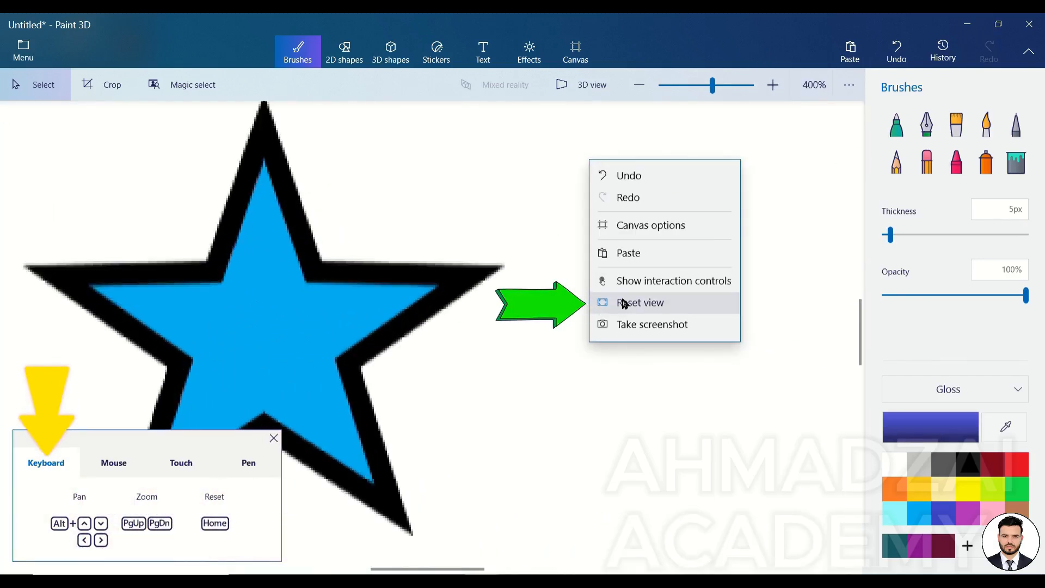
pyautogui.click(620, 302)
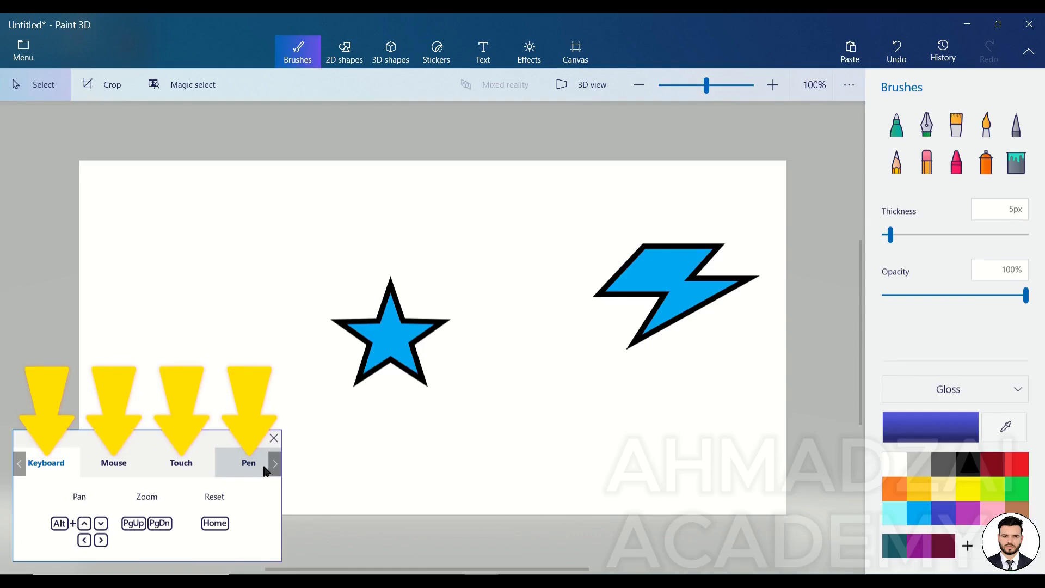
# Close the interaction controls guide and inspect the canvas by rotating it in 3D view before leaving that view
pyautogui.click(273, 438)
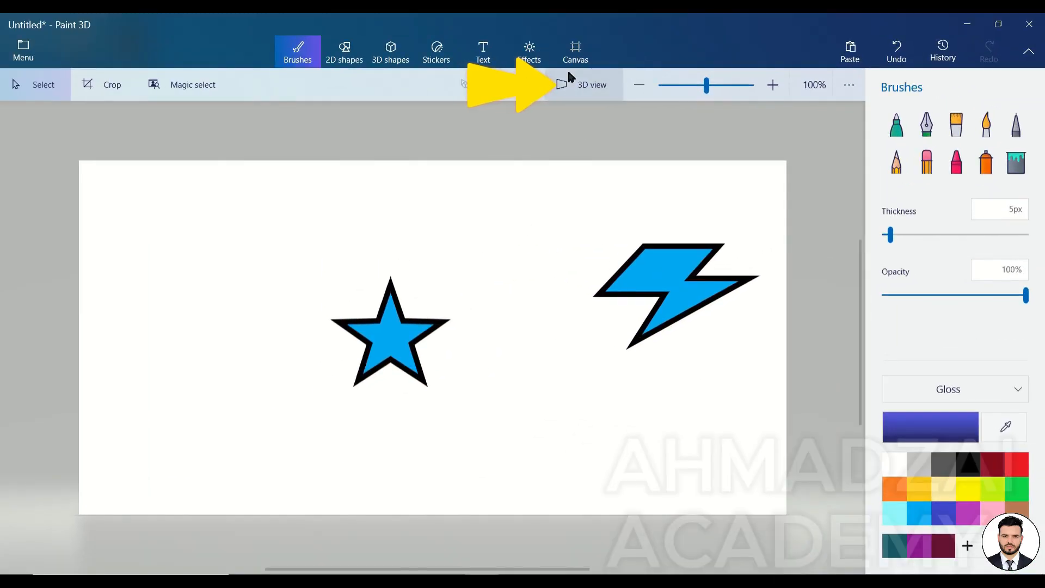
pyautogui.click(580, 86)
pyautogui.moveTo(461, 291); pyautogui.dragTo(438, 254)
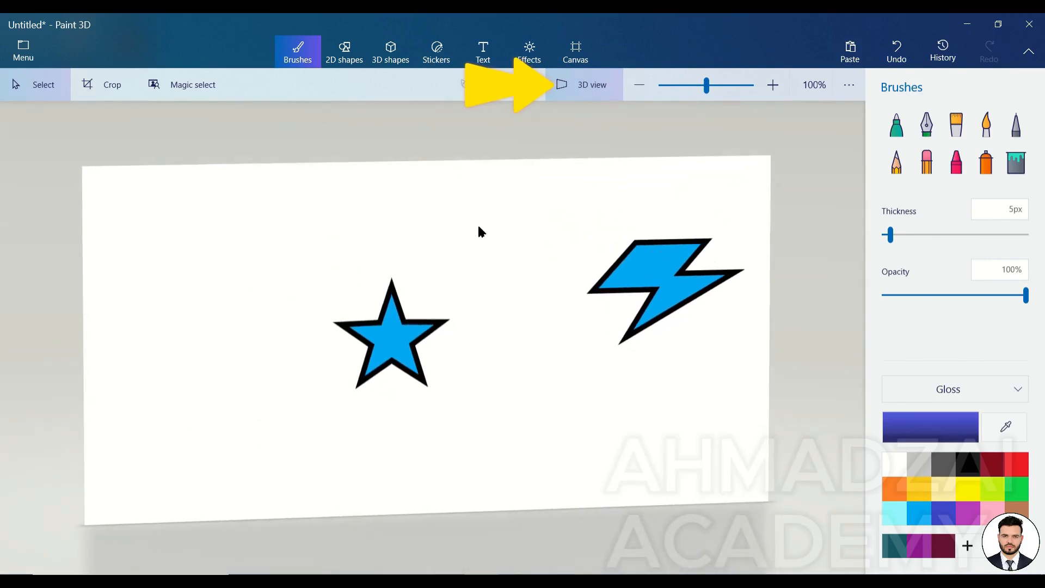
pyautogui.click(566, 87)
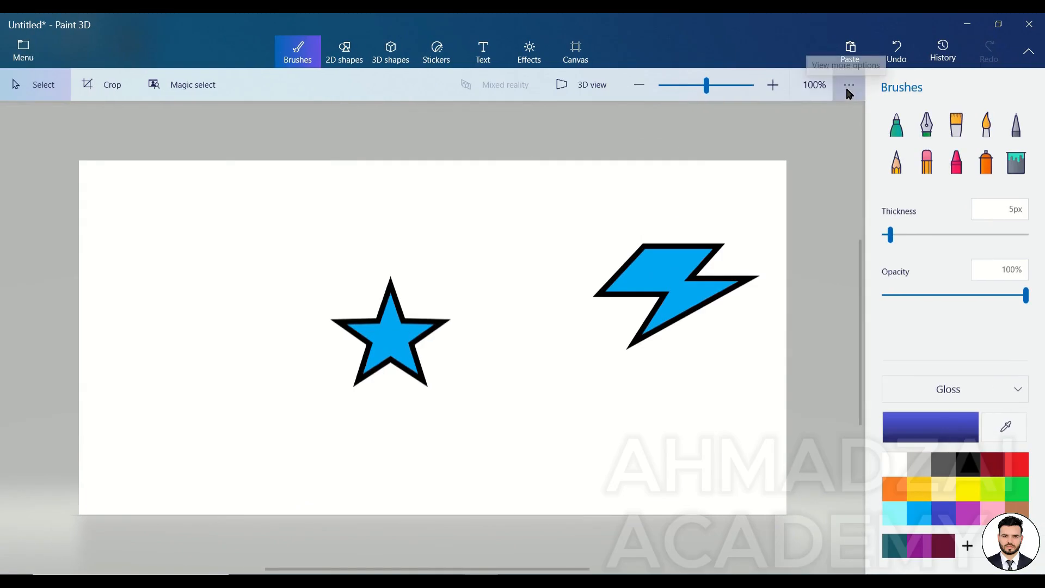
# Look over the additional view options, paste the copied desktop image onto the canvas and undo the paste
pyautogui.click(848, 86)
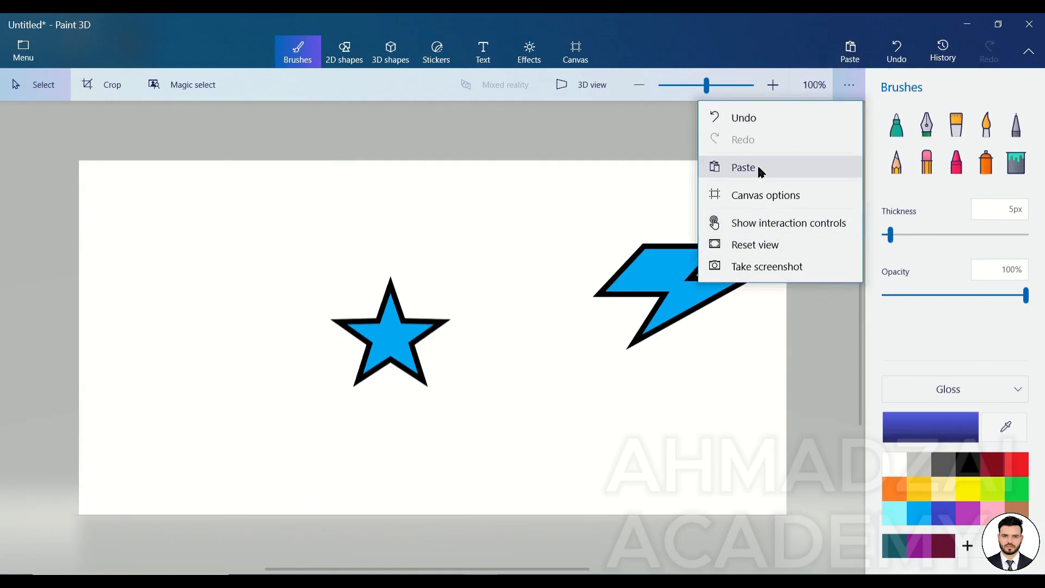
pyautogui.click(559, 211)
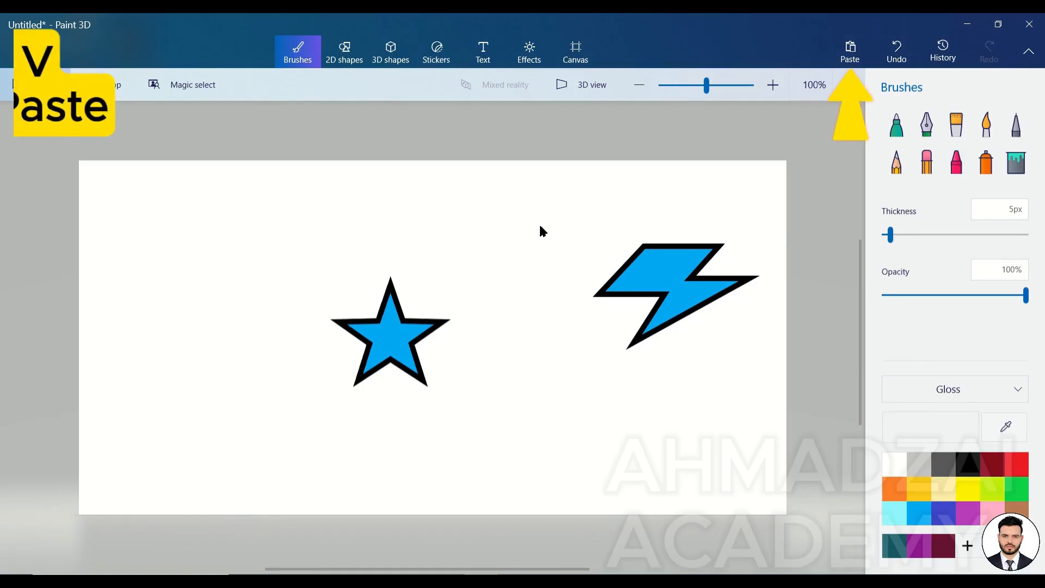
pyautogui.click(850, 54)
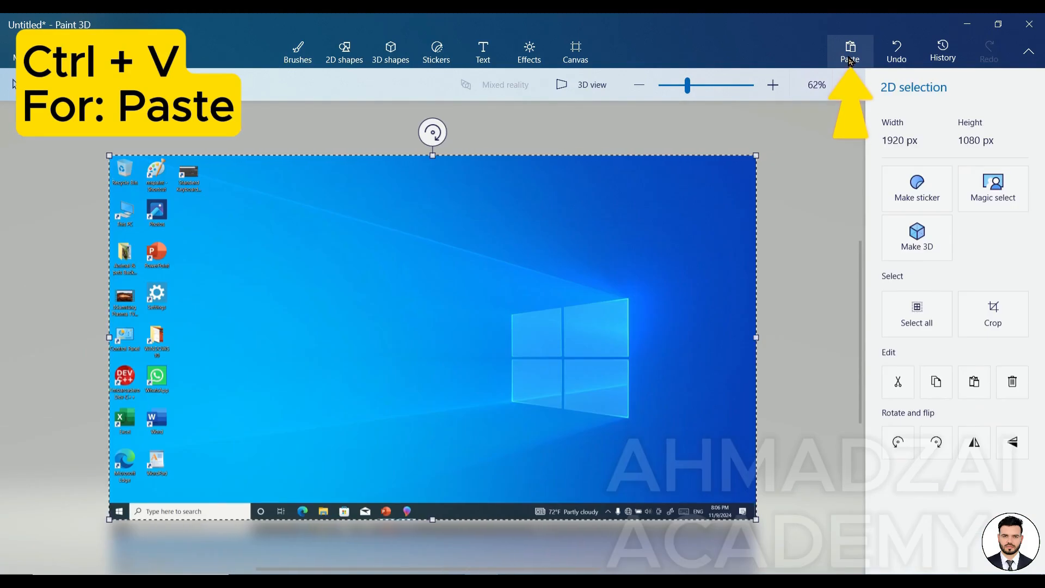
pyautogui.click(896, 51)
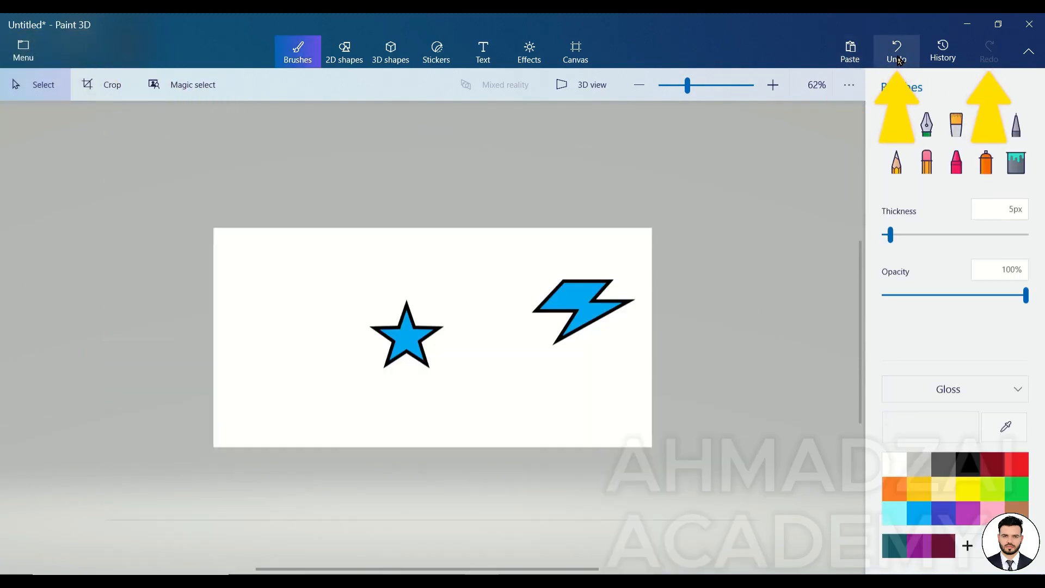
# Undo and redo the earlier canvas rotations several times
pyautogui.click(897, 52)
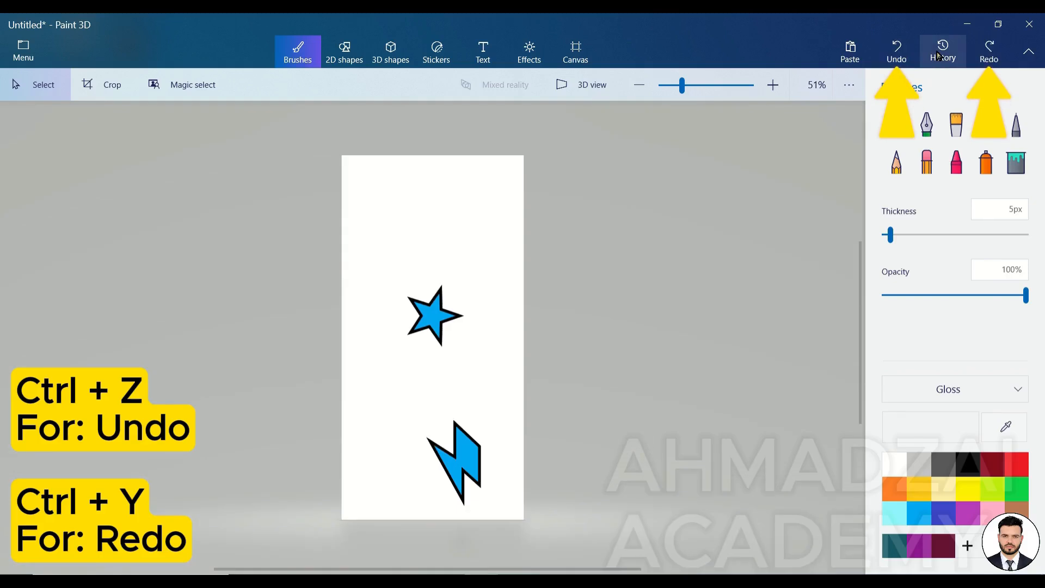
pyautogui.click(980, 51)
pyautogui.click(898, 53)
pyautogui.click(975, 54)
pyautogui.click(905, 58)
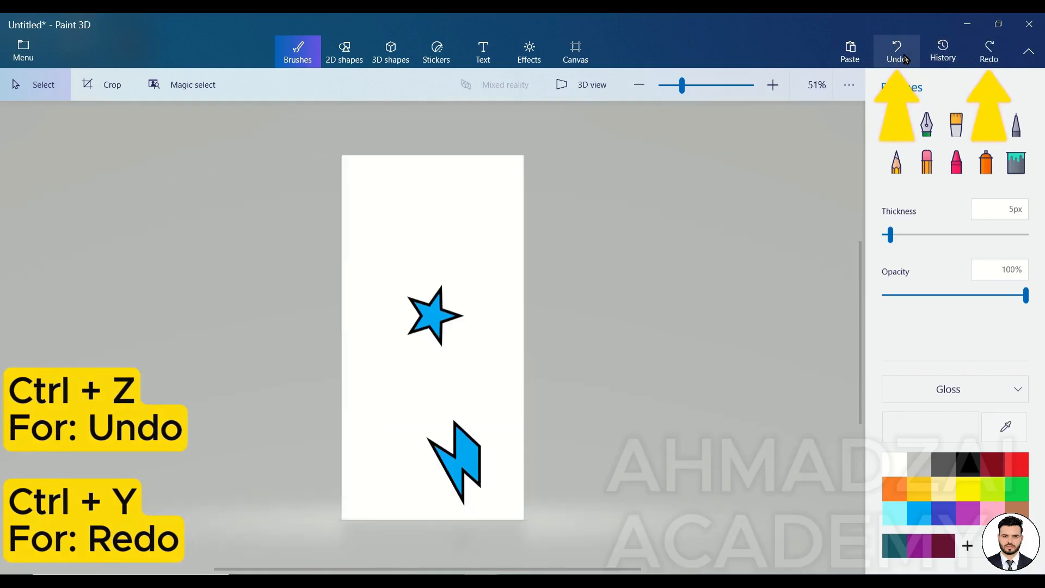
pyautogui.hotkey('ctrl', 'y')
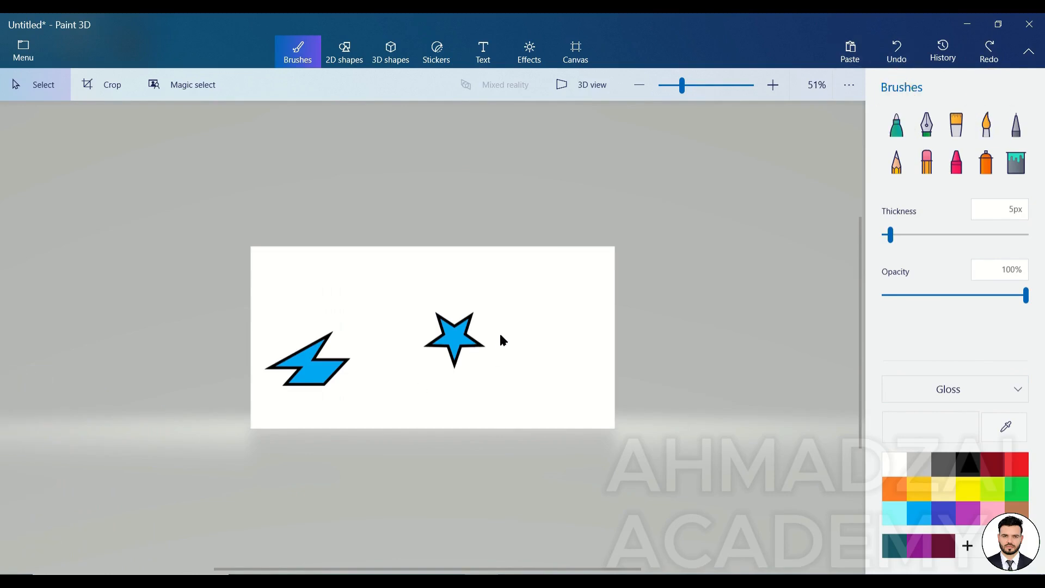
# Look over the canvas's Undo, Redo and Paste commands and open the canvas options
pyautogui.scroll(5, 499, 331)
pyautogui.rightClick(532, 267)
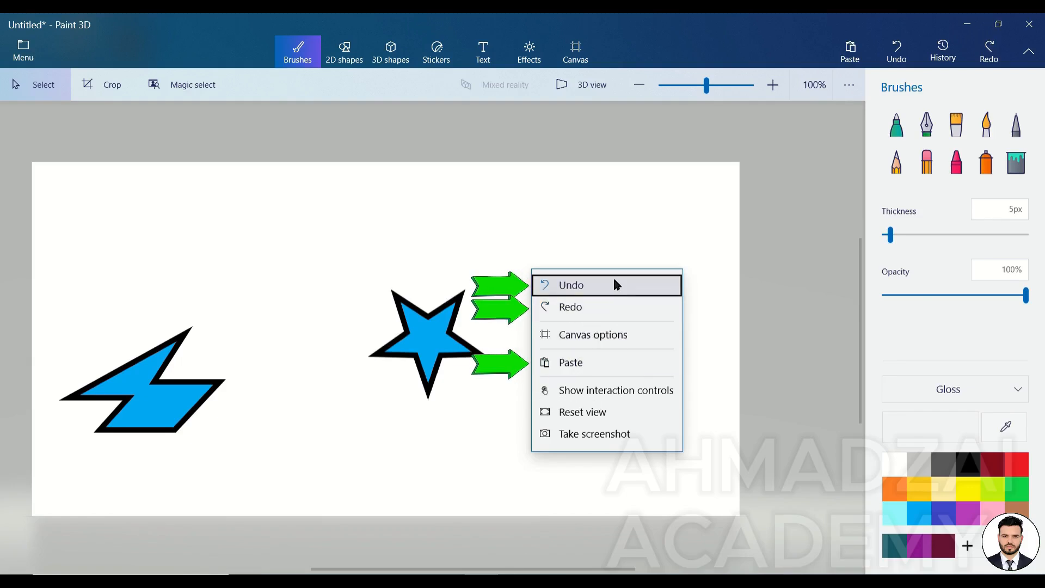
pyautogui.click(665, 242)
pyautogui.scroll(1, 671, 231)
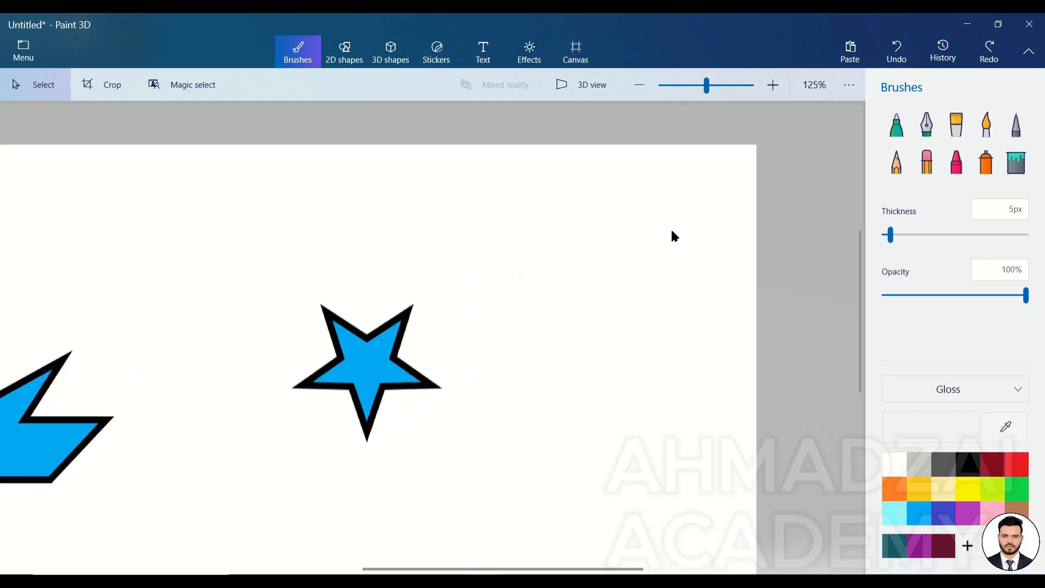
pyautogui.rightClick(635, 234)
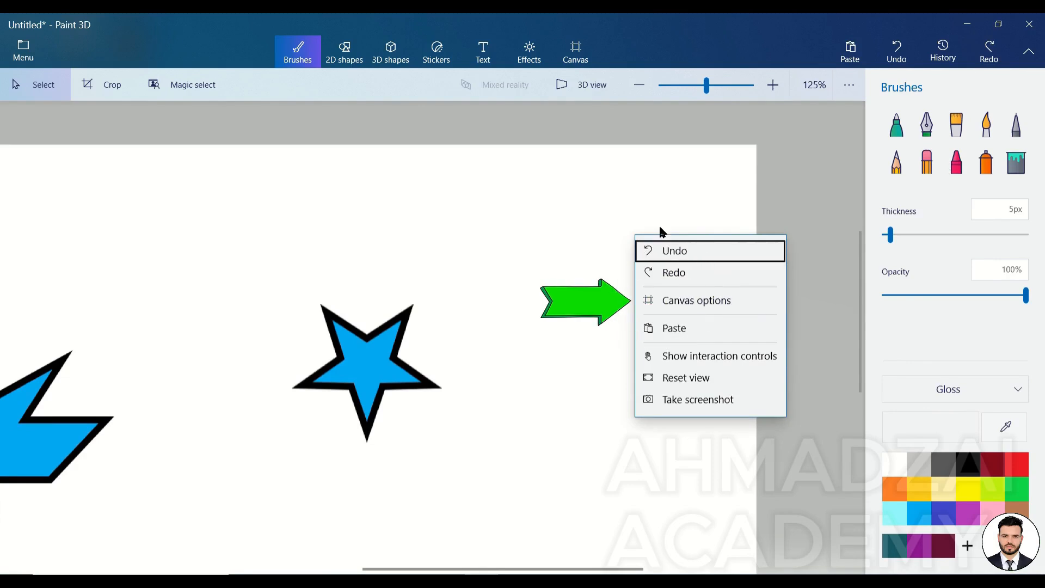
pyautogui.click(674, 305)
# Reset the canvas view and look over the canvas's remaining quick commands
pyautogui.rightClick(634, 208)
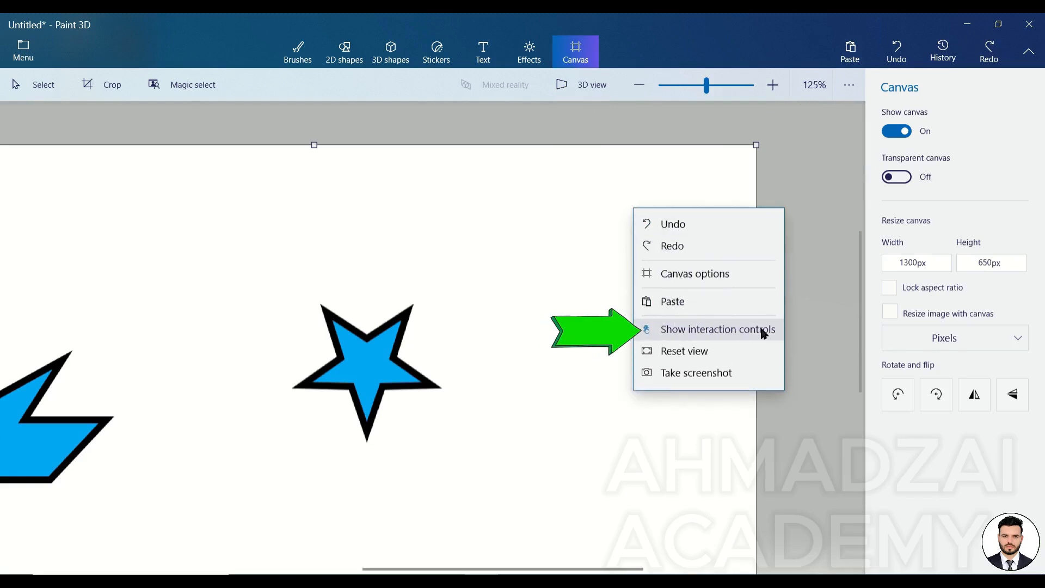
pyautogui.click(721, 353)
pyautogui.rightClick(673, 265)
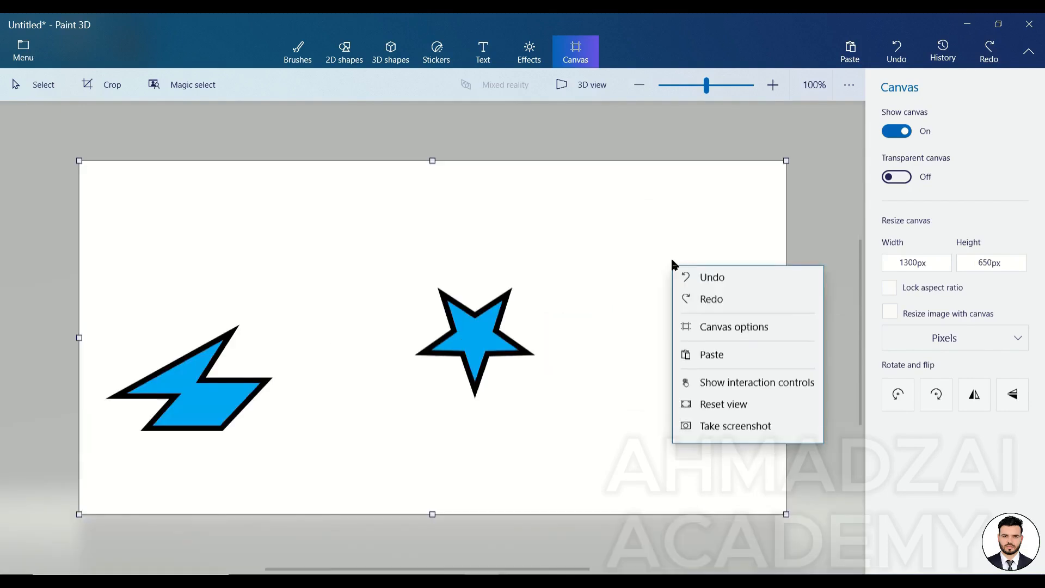
pyautogui.click(547, 199)
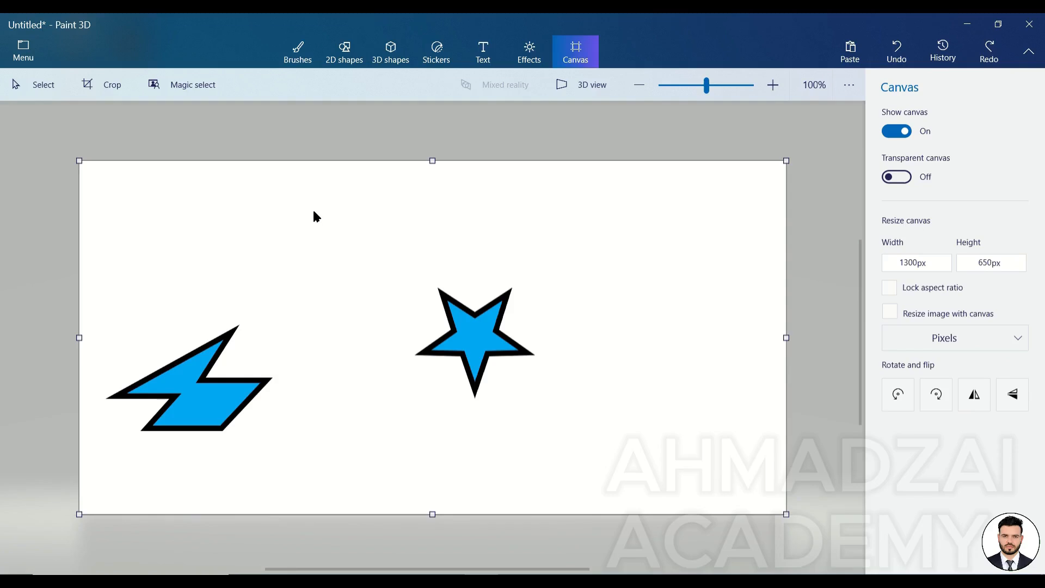
# Return to the brushes, take a screenshot of the canvas and save it to the Desktop as a 2D PNG named screenshot
pyautogui.click(300, 65)
pyautogui.rightClick(585, 217)
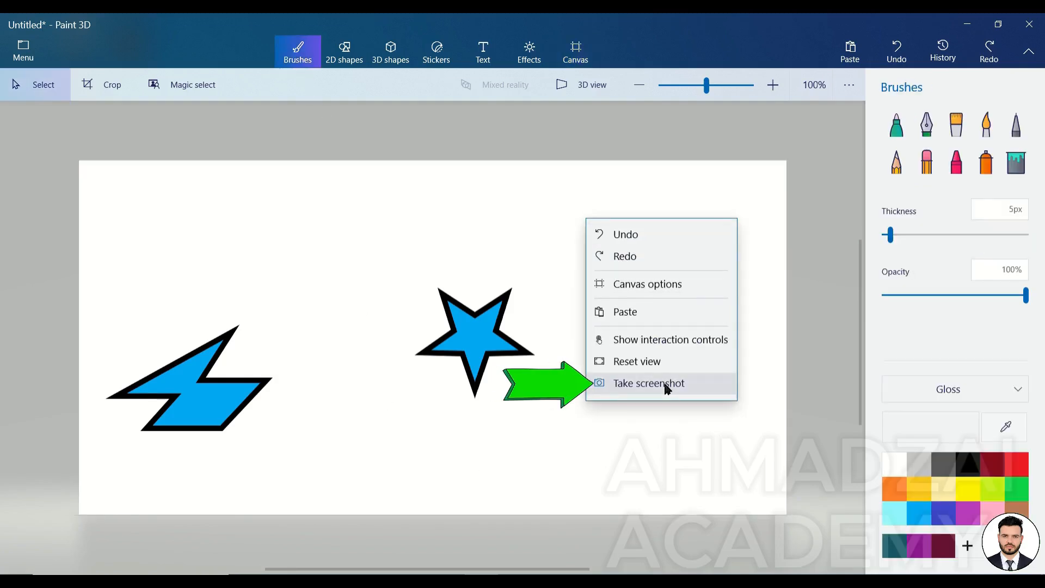
pyautogui.click(668, 384)
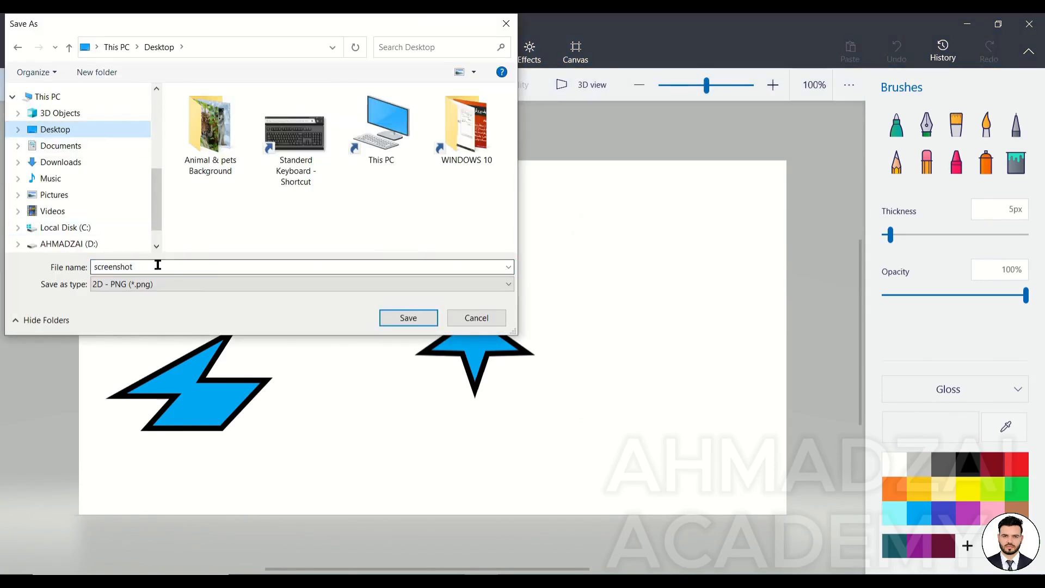
pyautogui.press('Return')
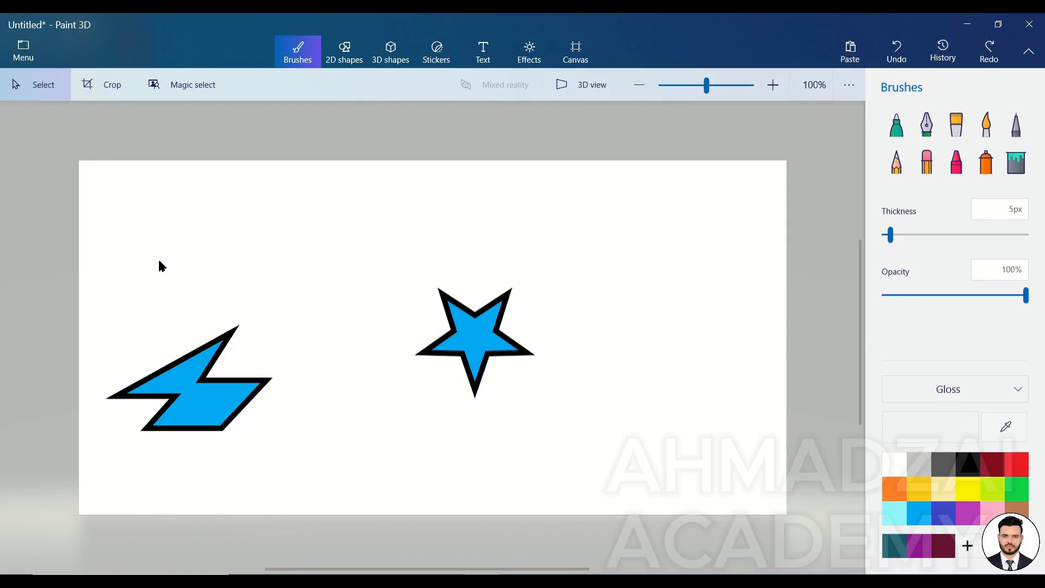
# Uncover the desktop, view the saved screenshot file in the image viewer, close it and maximize the Paint 3D window again
pyautogui.moveTo(527, 25); pyautogui.dragTo(675, 113)
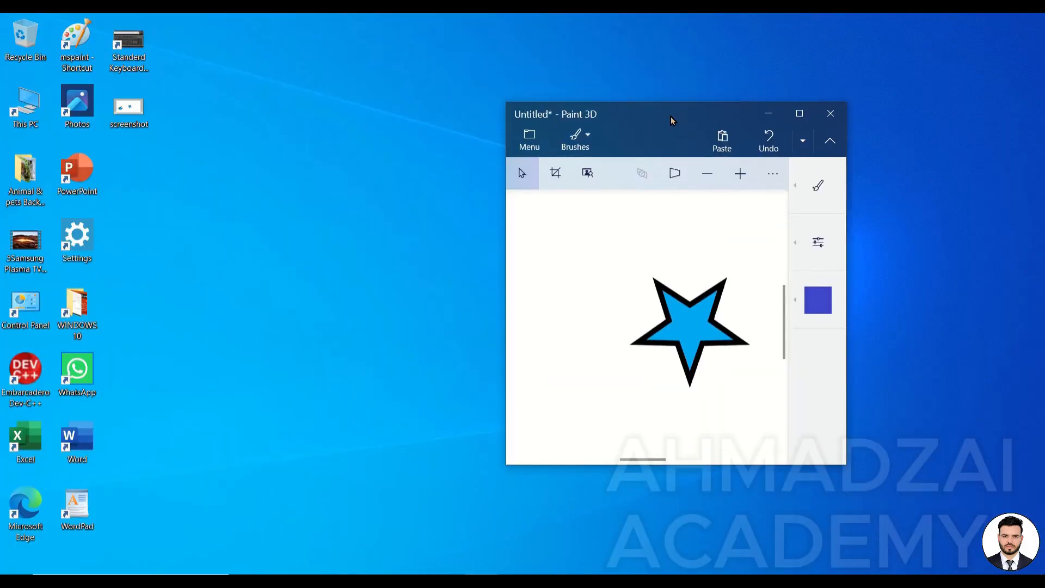
pyautogui.doubleClick(124, 122)
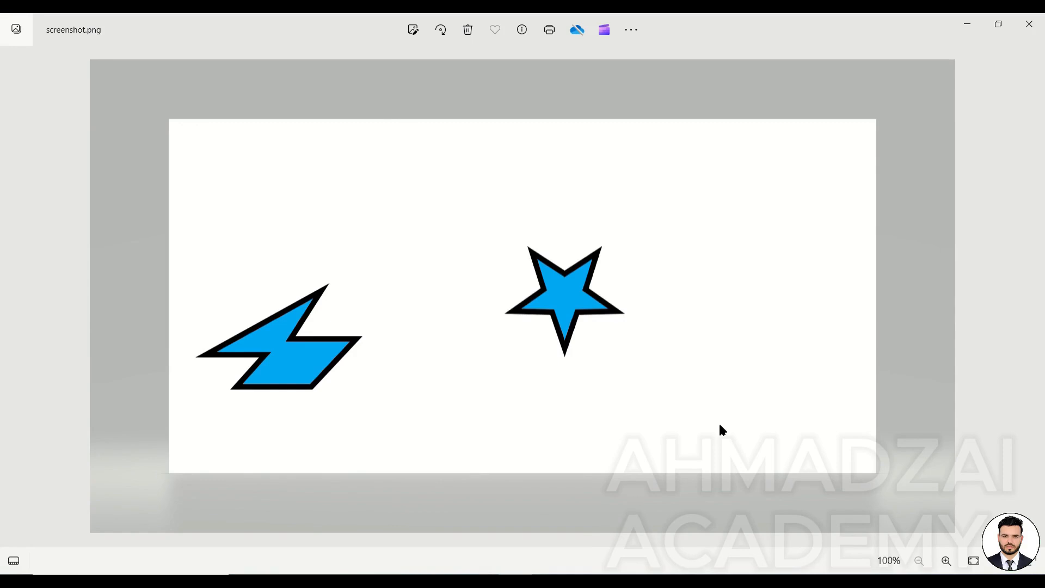
pyautogui.click(1030, 24)
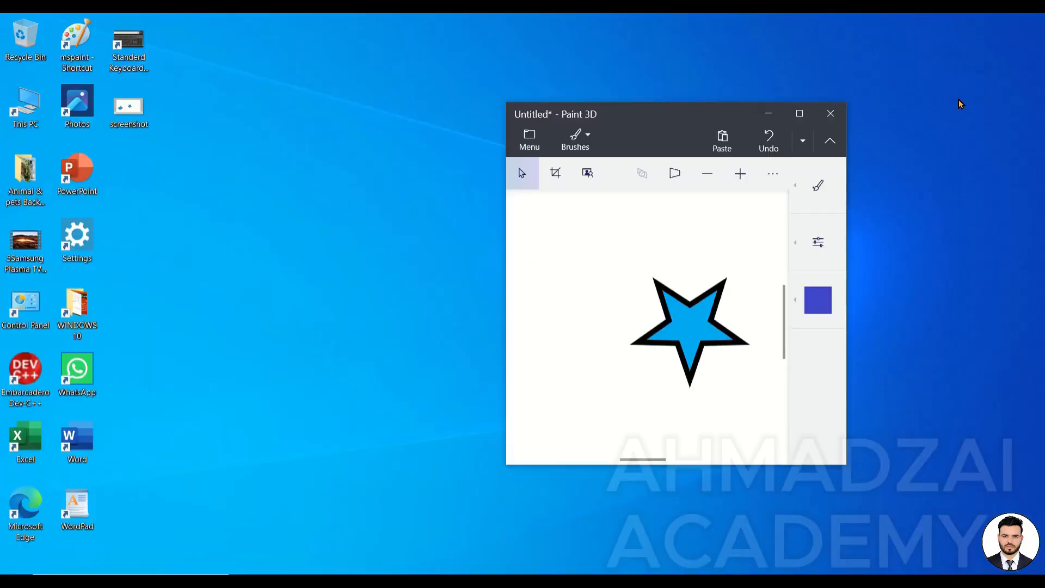
pyautogui.click(796, 117)
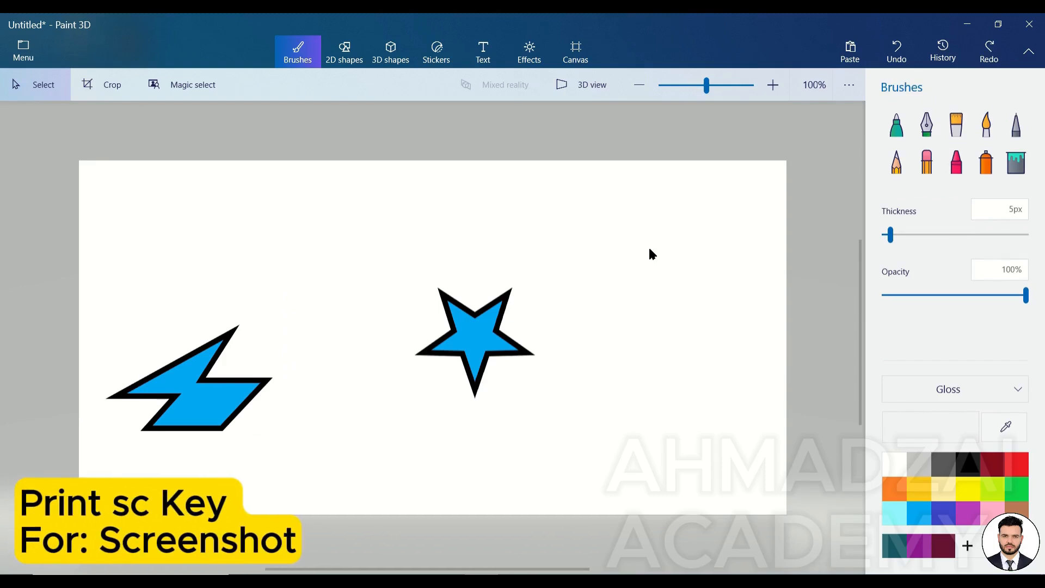
# Paste the captured screen image onto the canvas, discard it and look over the canvas's quick commands
pyautogui.click(850, 54)
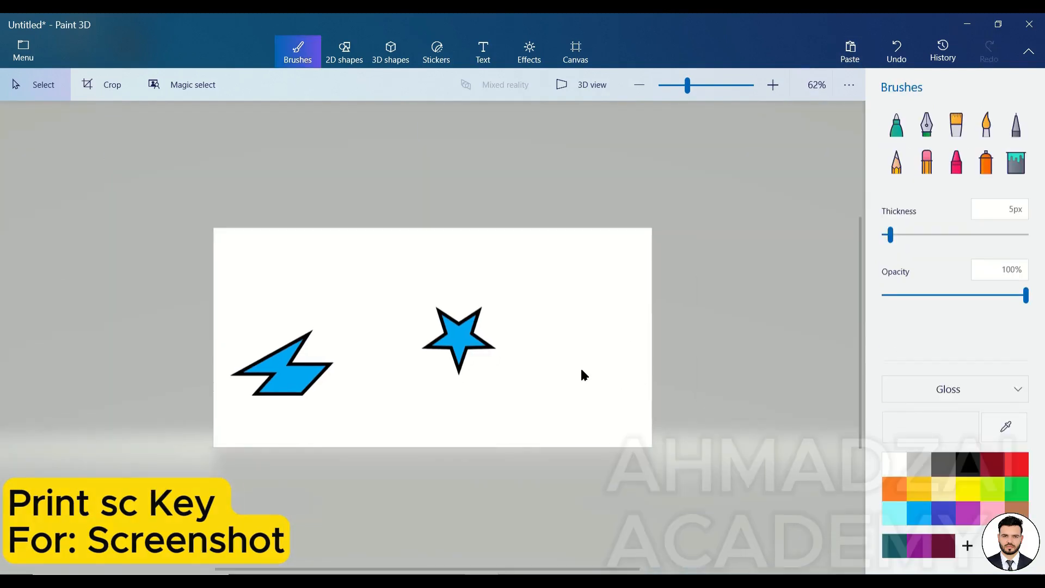
pyautogui.rightClick(582, 267)
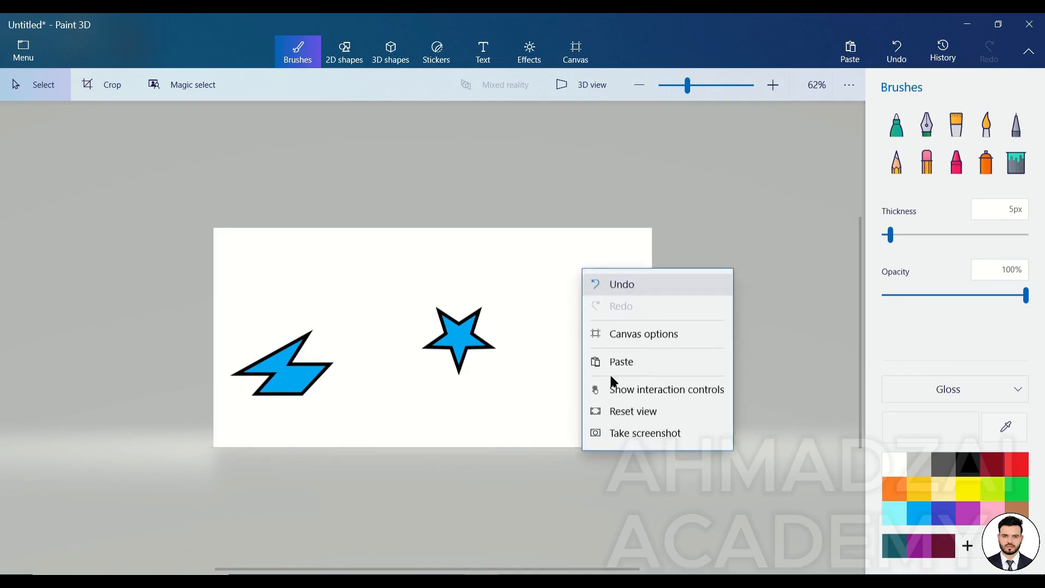
pyautogui.click(527, 317)
pyautogui.scroll(1, 534, 290)
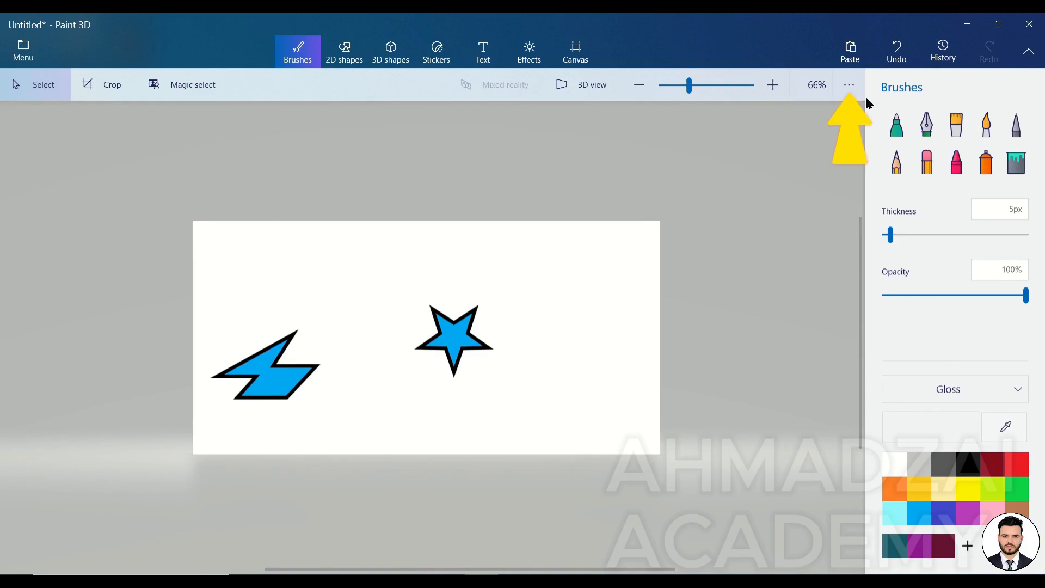
# Scrub through the drawing's edit history and examine the Start Recording option
pyautogui.click(849, 86)
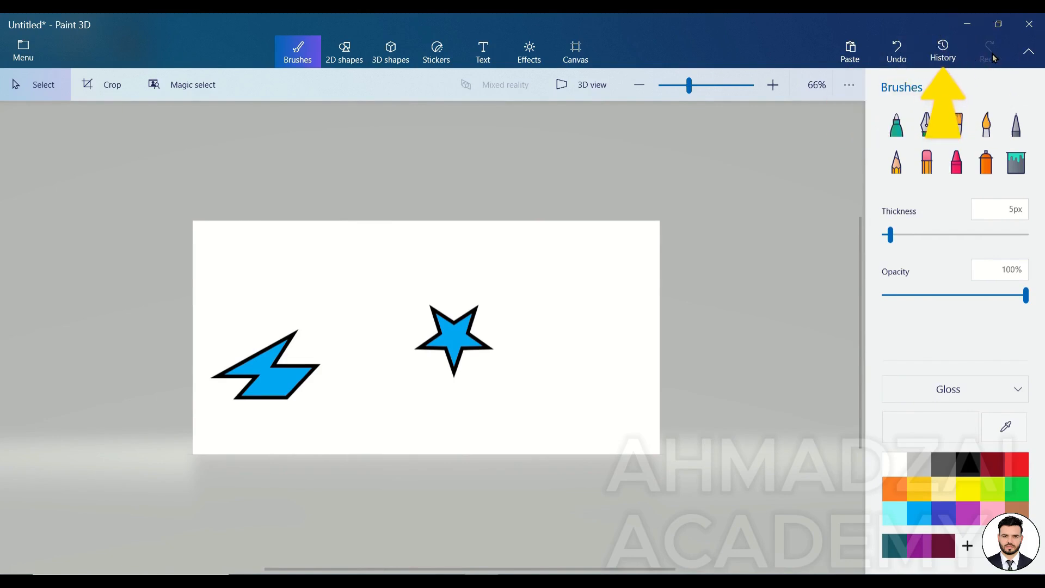
pyautogui.click(956, 58)
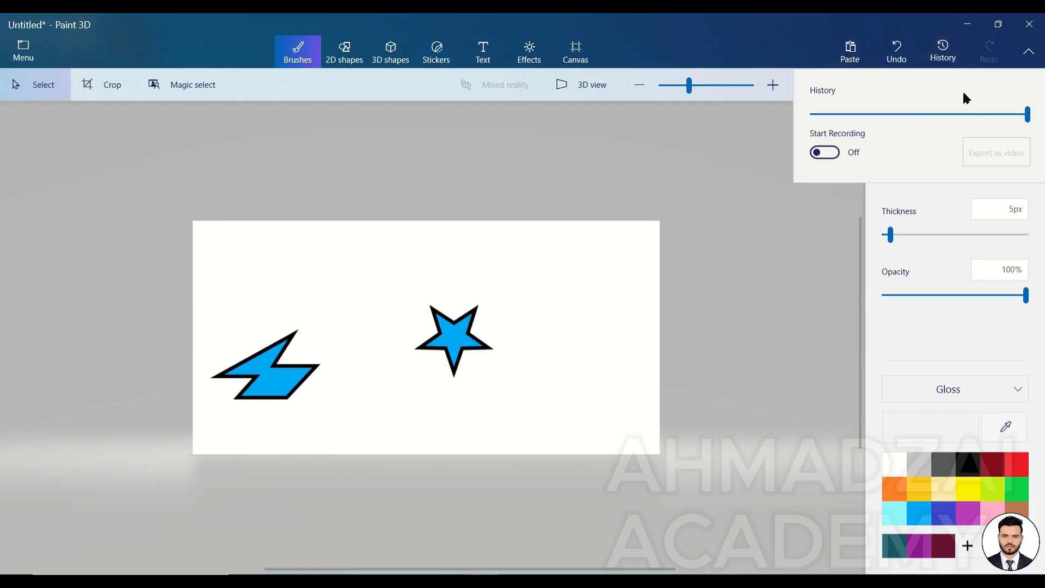
pyautogui.moveTo(1027, 117)
pyautogui.mouseDown()
pyautogui.moveTo(999, 128)
pyautogui.moveTo(809, 137)
pyautogui.moveTo(828, 119)
pyautogui.moveTo(871, 113)
pyautogui.moveTo(1030, 117)
pyautogui.moveTo(820, 119)
pyautogui.moveTo(1029, 115)
pyautogui.mouseUp()
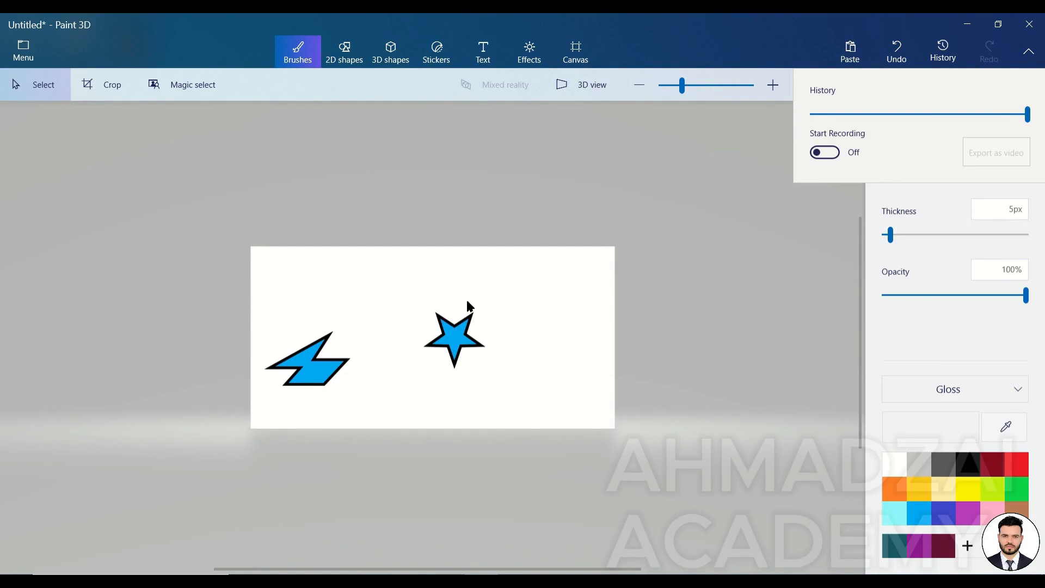
pyautogui.click(495, 329)
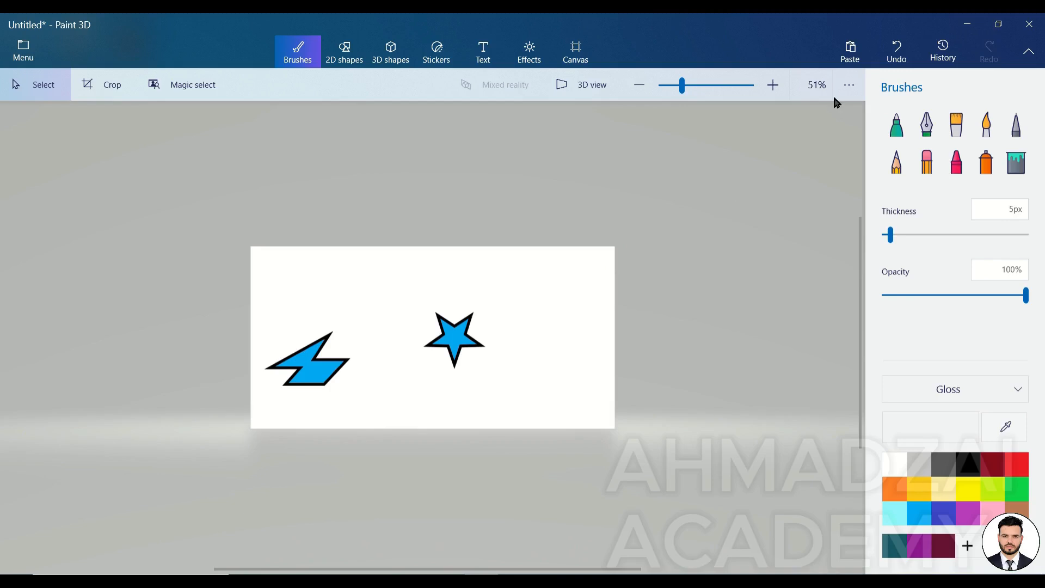
pyautogui.click(945, 64)
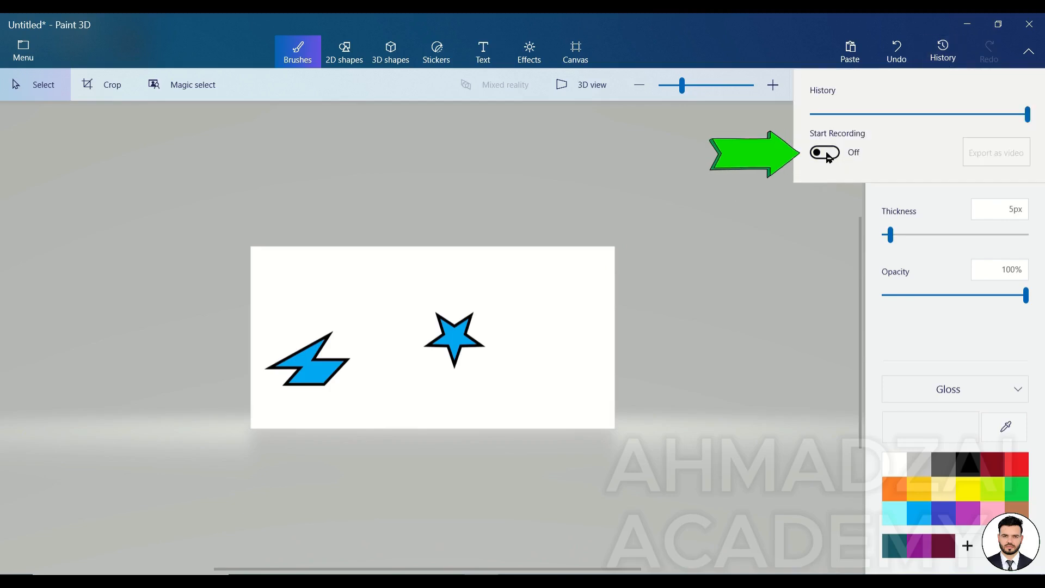
pyautogui.click(569, 274)
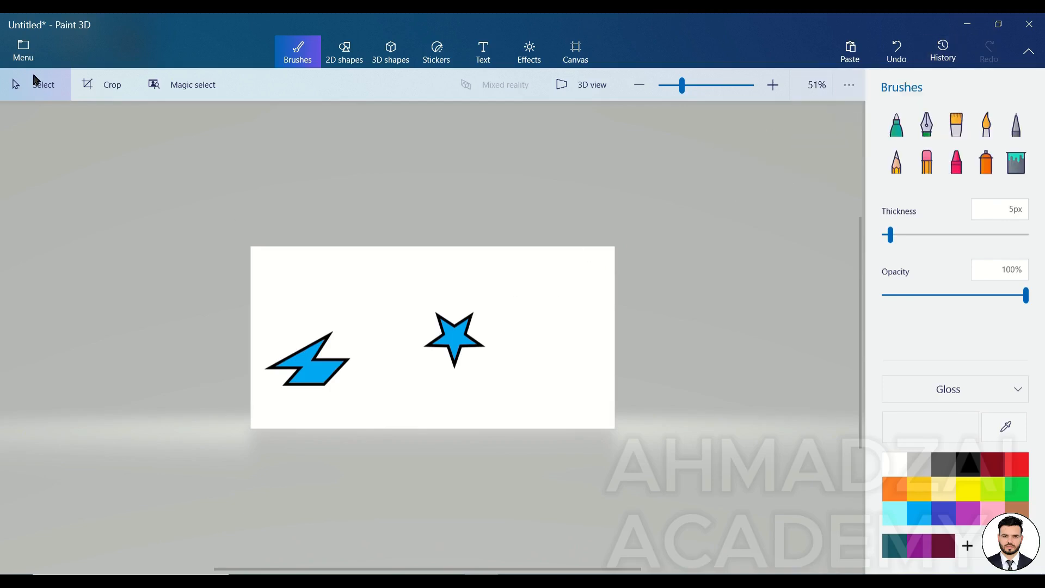
# Create a new blank project without saving the current drawing
pyautogui.click(34, 51)
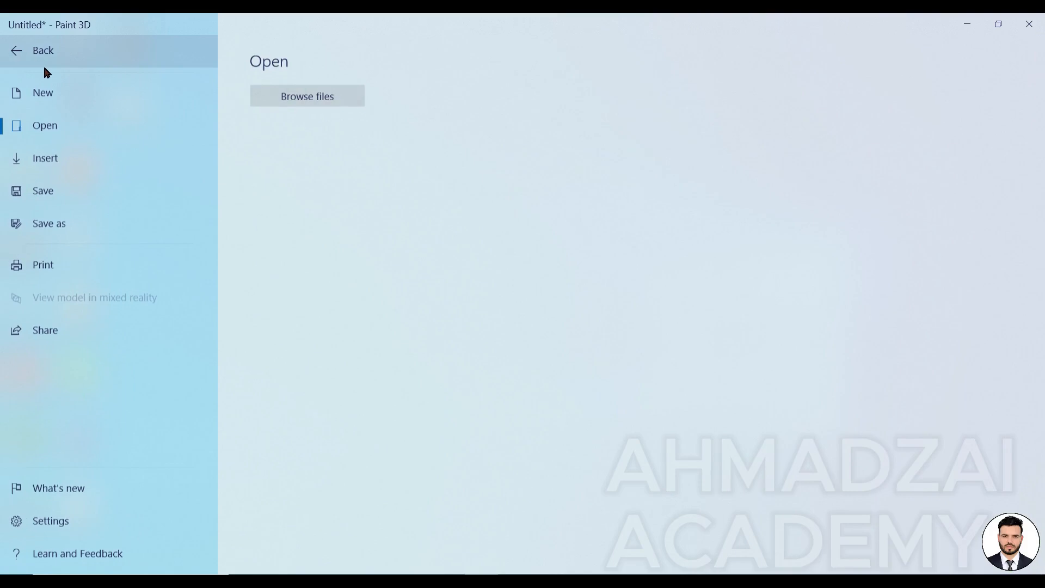
pyautogui.click(63, 92)
pyautogui.click(520, 330)
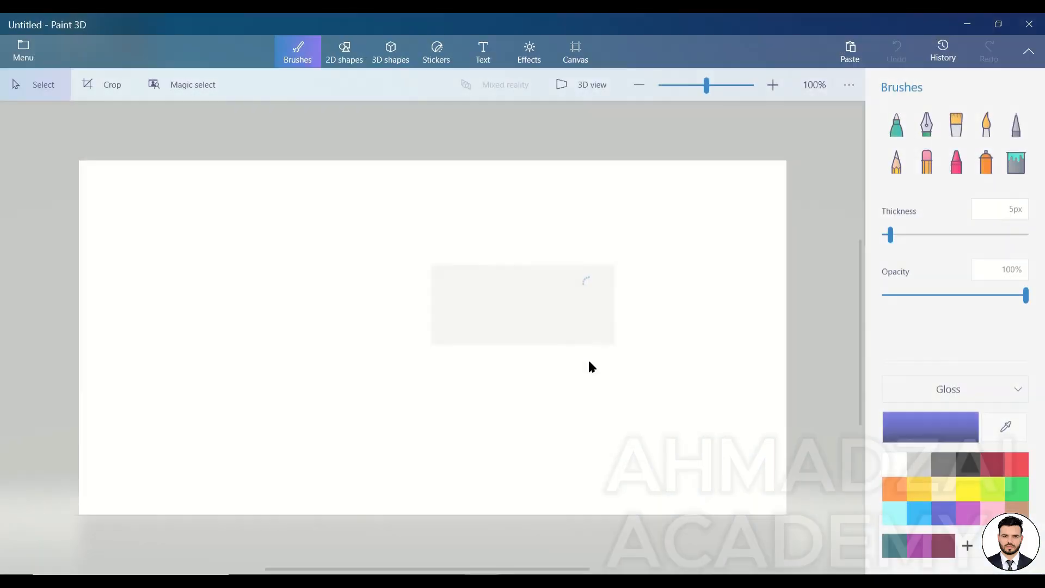
# Turn on Start Recording in the new project's history options and close them
pyautogui.click(943, 52)
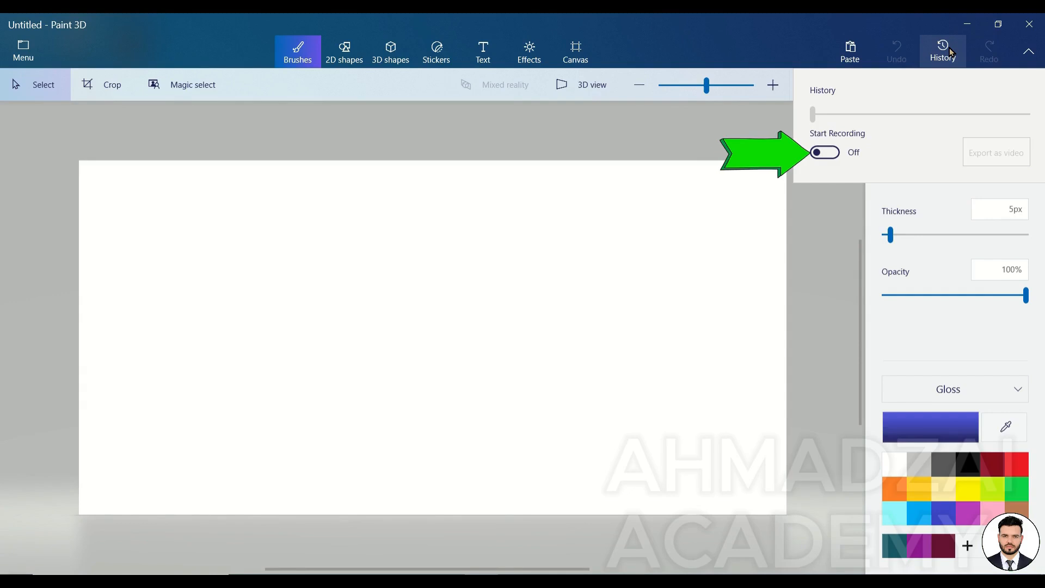
pyautogui.click(826, 153)
pyautogui.click(564, 281)
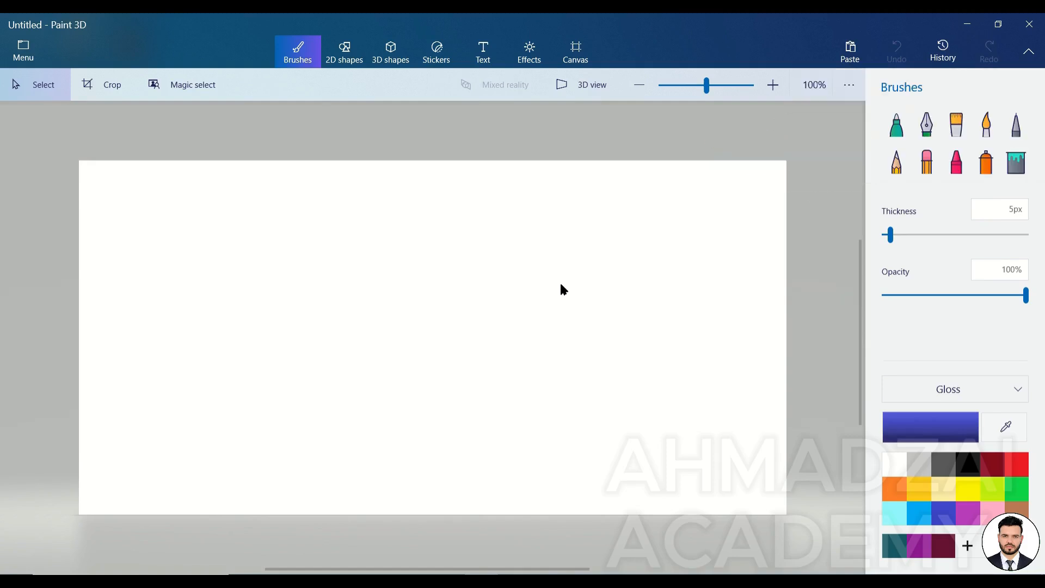
# Draw a solid blue hexagon about 184 × 157 px with a 10px black outline in the canvas's upper left area
pyautogui.click(343, 53)
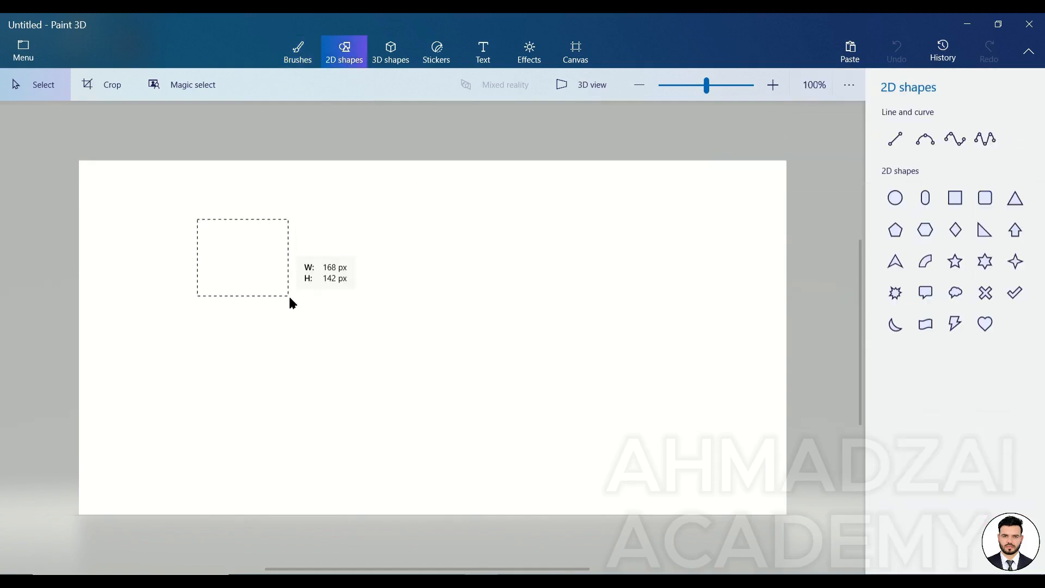
pyautogui.moveTo(290, 299); pyautogui.dragTo(299, 311)
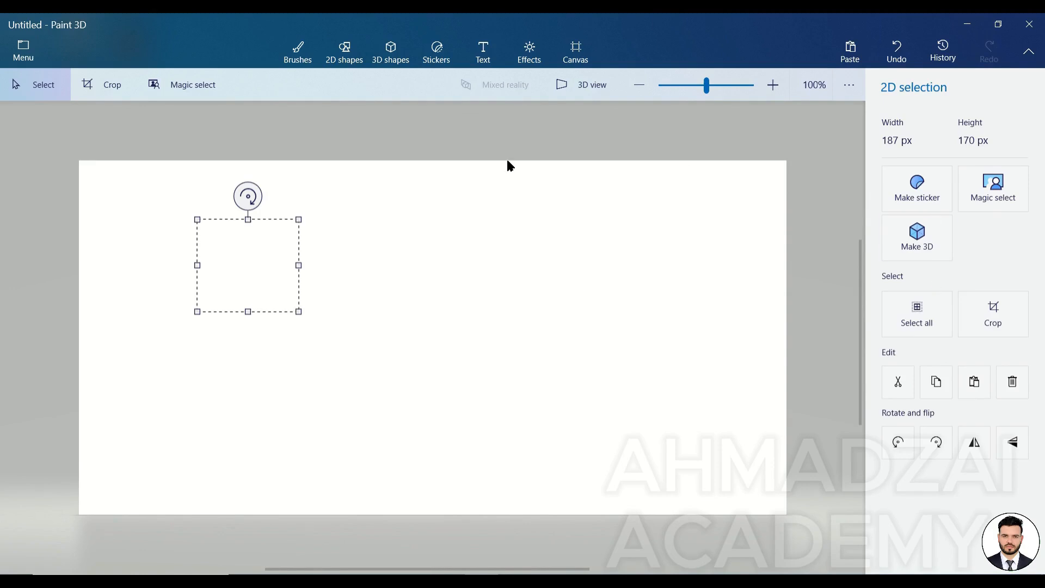
pyautogui.hotkey('ctrl', 'z')
pyautogui.click(925, 229)
pyautogui.moveTo(214, 233); pyautogui.dragTo(317, 321)
pyautogui.moveTo(281, 286); pyautogui.dragTo(462, 279)
pyautogui.hscroll(2, 339, 282)
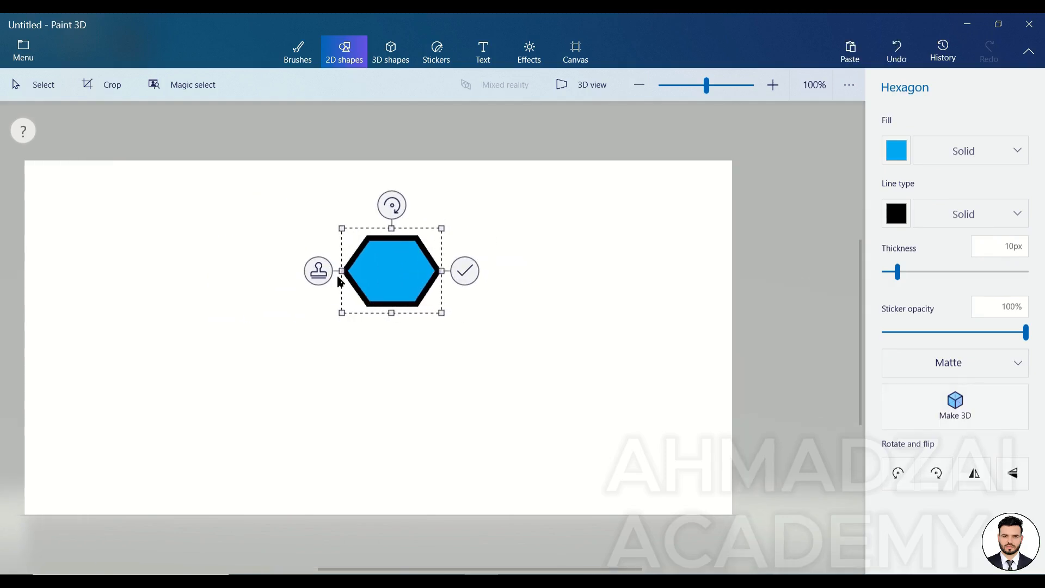
pyautogui.hscroll(2, 337, 277)
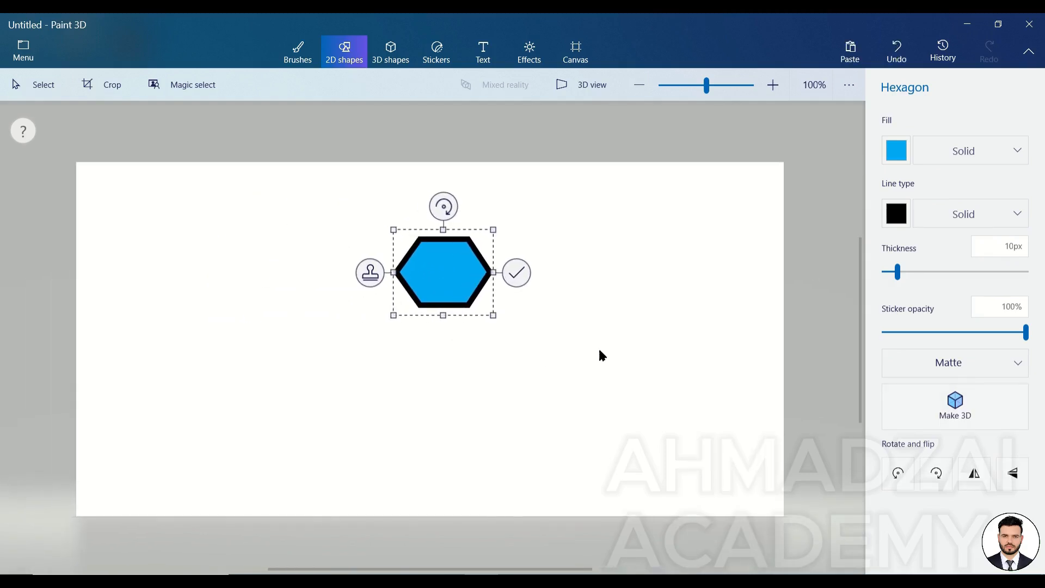
pyautogui.moveTo(451, 302); pyautogui.dragTo(295, 287)
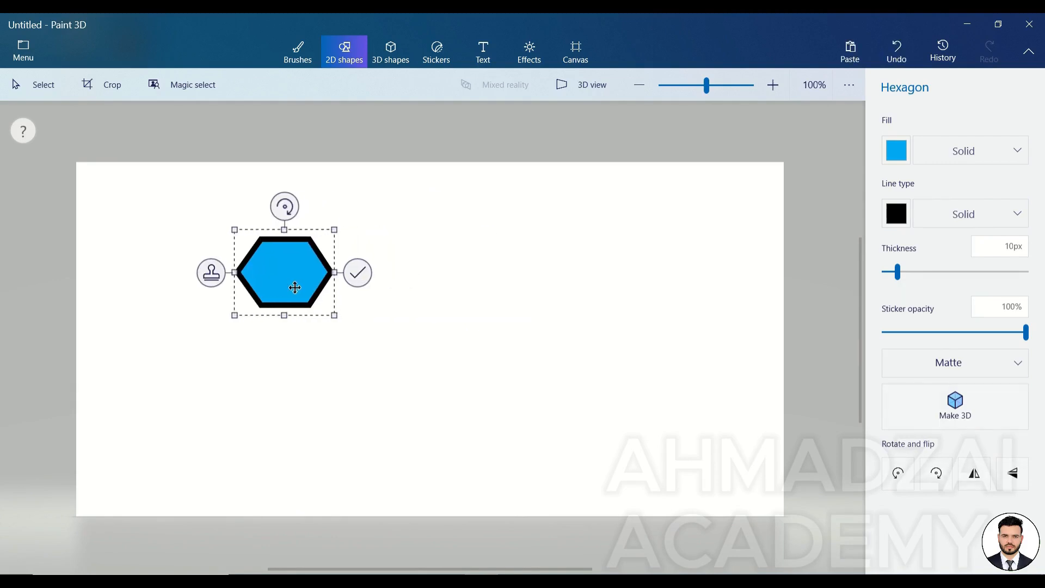
# Duplicate the blue hexagon and place the copy right of centre on the canvas, slightly below the original
pyautogui.hotkey('ctrl', 'c')
pyautogui.hotkey('ctrl', 'v')
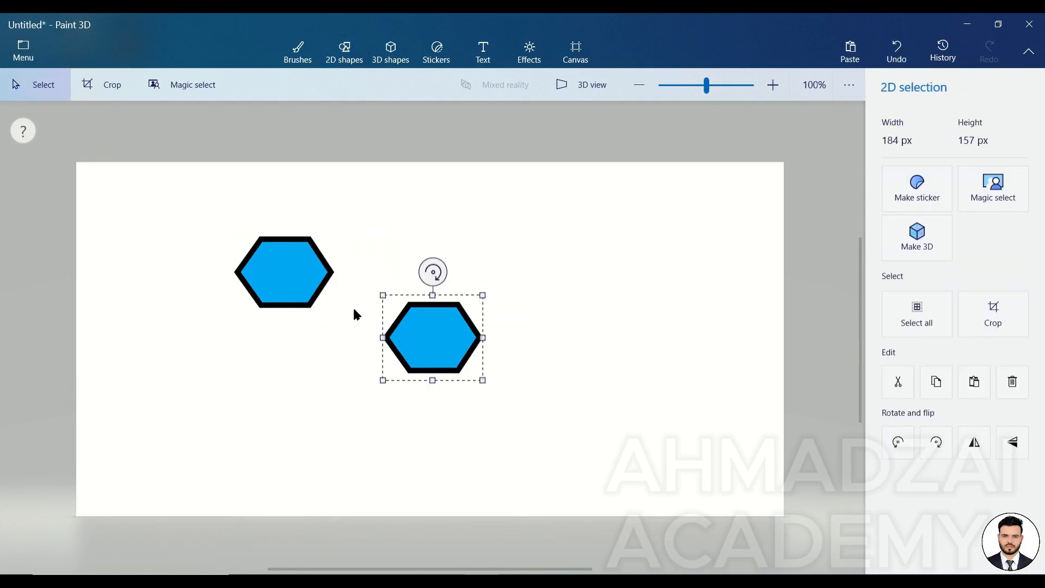
pyautogui.moveTo(499, 324); pyautogui.dragTo(566, 313)
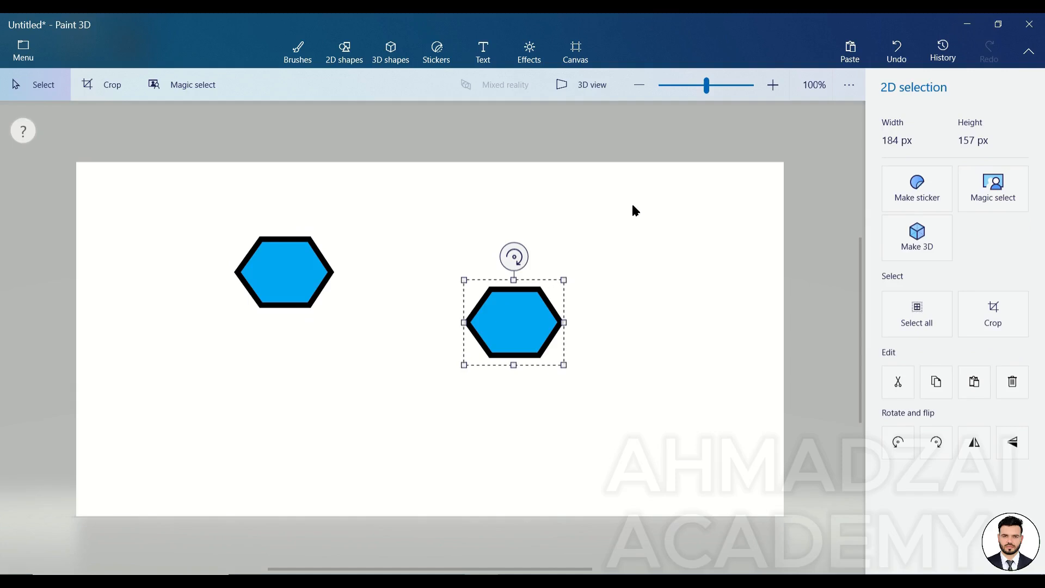
# Add the Woman 3D model to the canvas, to the right of the second hexagon
pyautogui.click(345, 52)
pyautogui.click(390, 51)
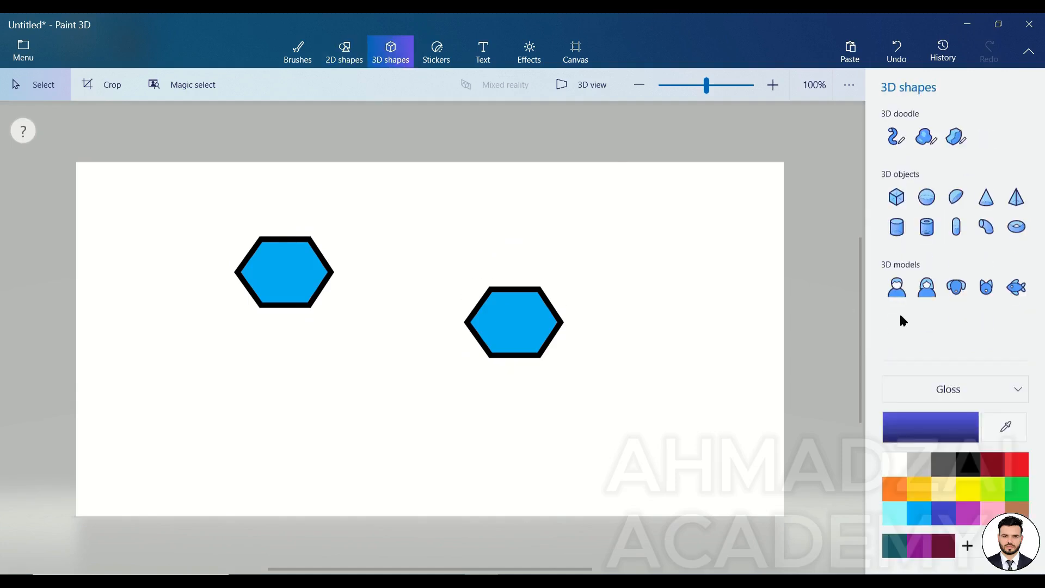
pyautogui.click(926, 287)
pyautogui.moveTo(721, 321); pyautogui.dragTo(765, 376)
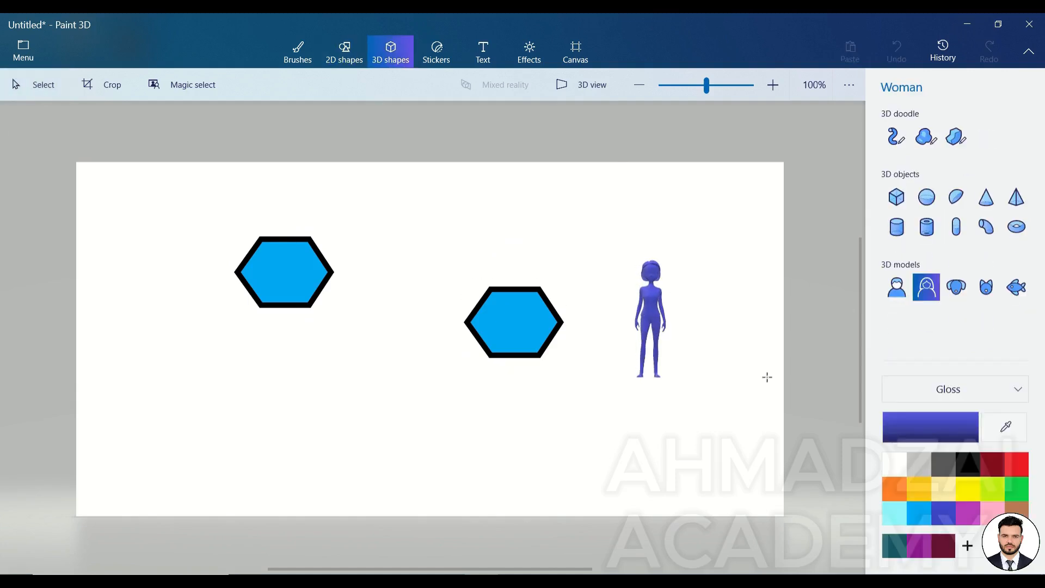
# Turn on Start Recording in the drawing's history options and close them
pyautogui.click(943, 50)
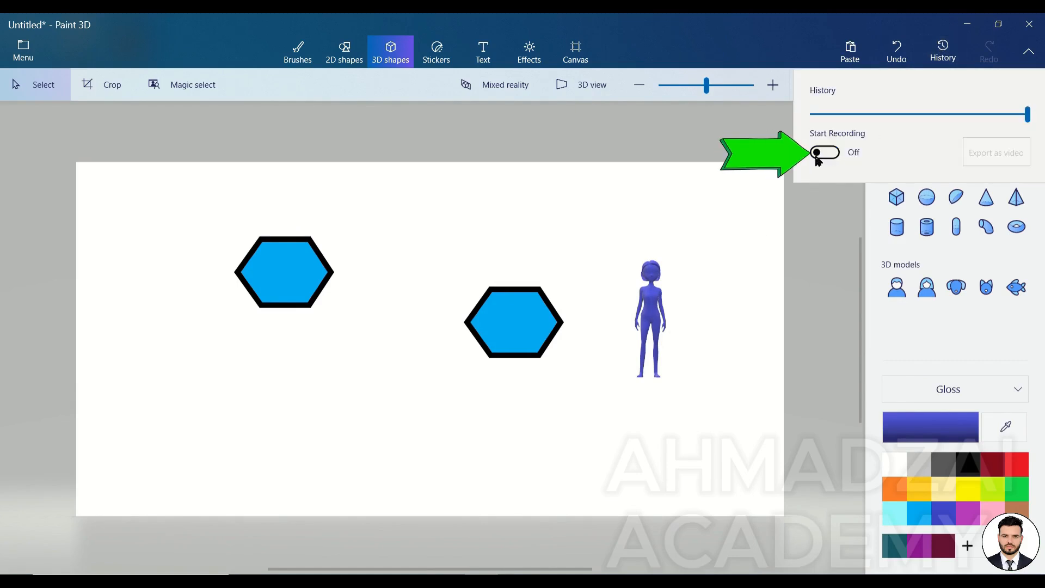
pyautogui.click(823, 153)
pyautogui.click(745, 194)
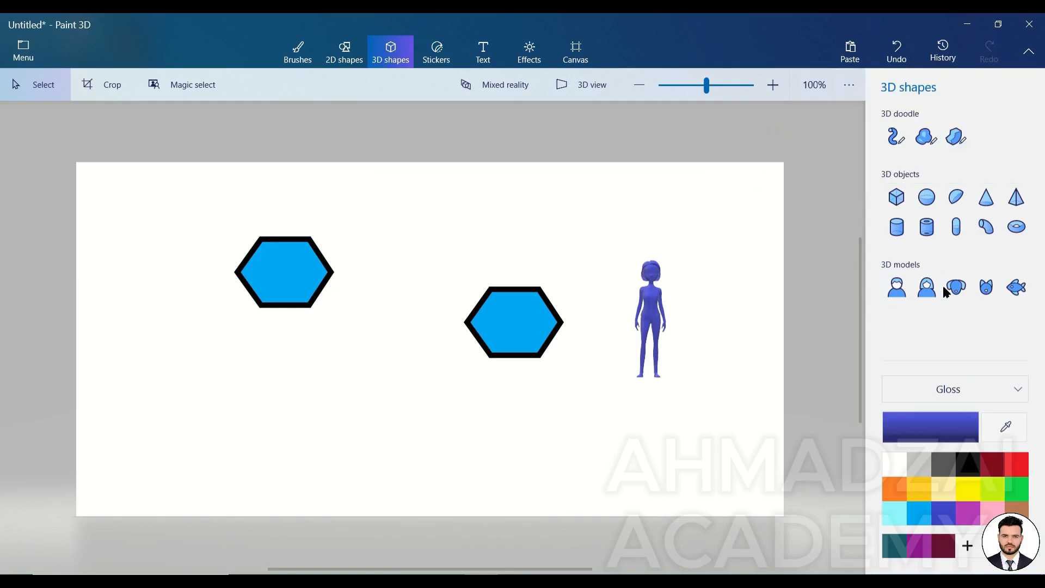
# Add a dog 3D model above the woman and place a copy of it between the two hexagons
pyautogui.click(956, 287)
pyautogui.moveTo(684, 210); pyautogui.dragTo(765, 297)
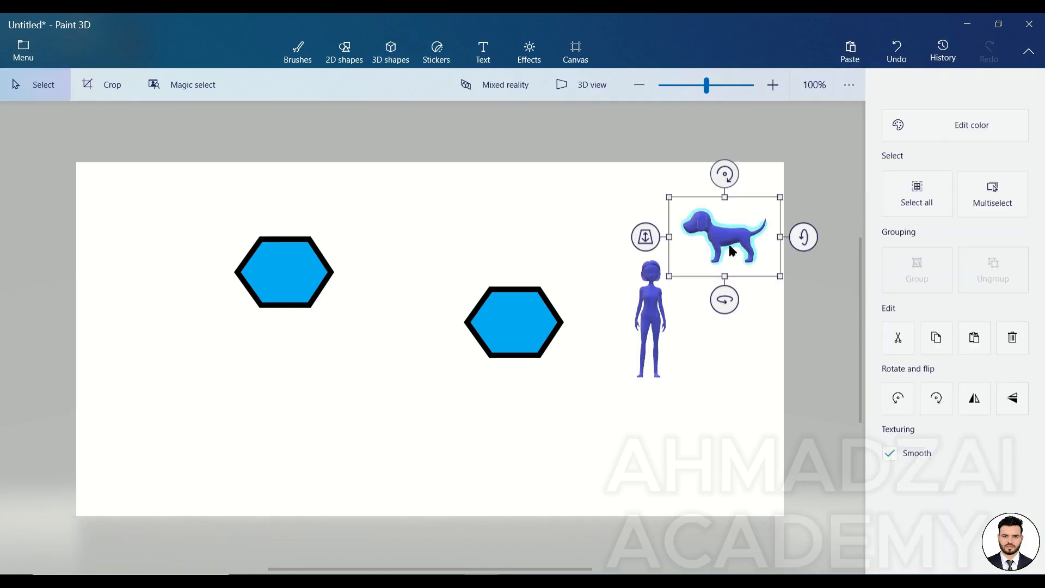
pyautogui.moveTo(721, 238); pyautogui.dragTo(411, 239)
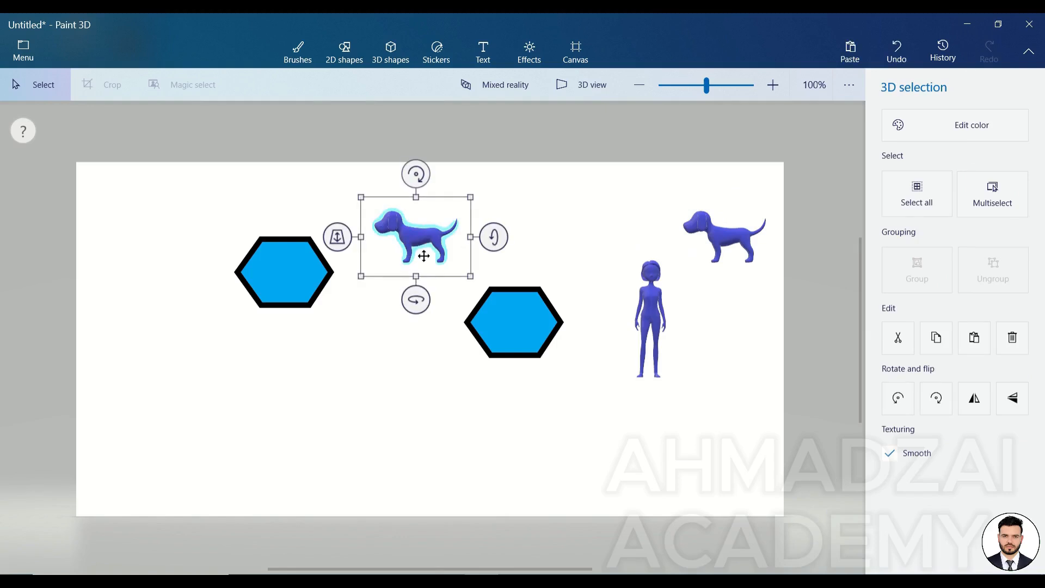
# Enlarge the dog copy between the hexagons, tilt it upside down and turn it about its vertical axis
pyautogui.moveTo(470, 279); pyautogui.dragTo(540, 325)
pyautogui.moveTo(442, 257); pyautogui.dragTo(404, 236)
pyautogui.moveTo(528, 238); pyautogui.dragTo(529, 322)
pyautogui.moveTo(448, 243); pyautogui.dragTo(445, 263)
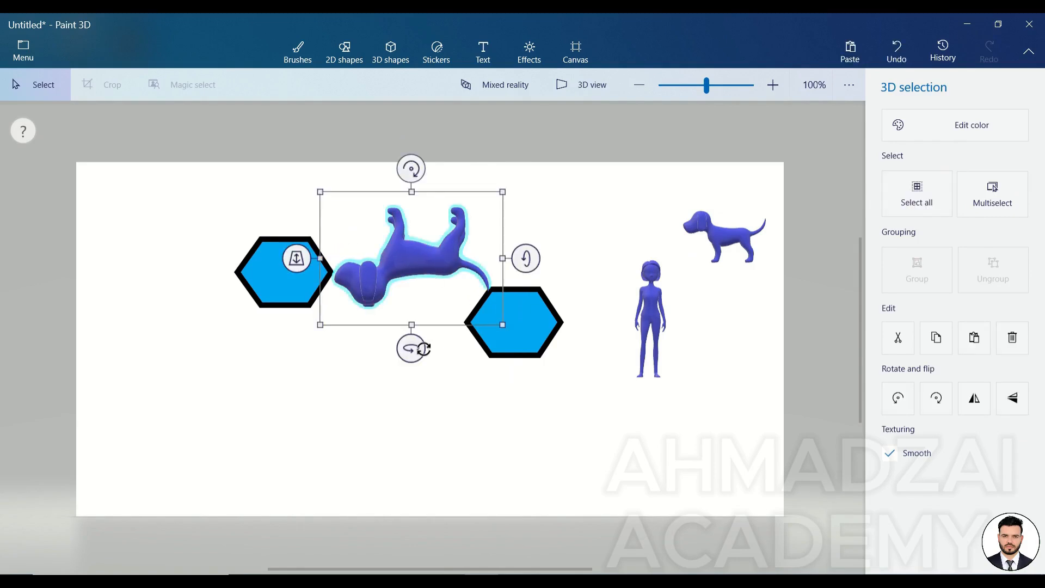
pyautogui.moveTo(411, 347); pyautogui.dragTo(466, 331)
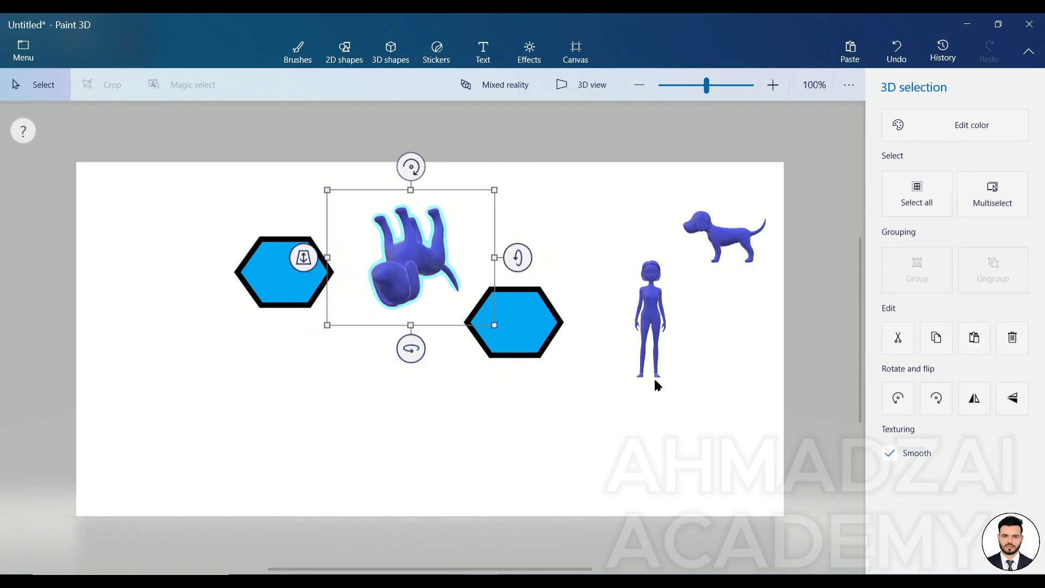
# Flip the enlarged dog horizontally and vertically so it stands upright, and deselect it
pyautogui.click(973, 398)
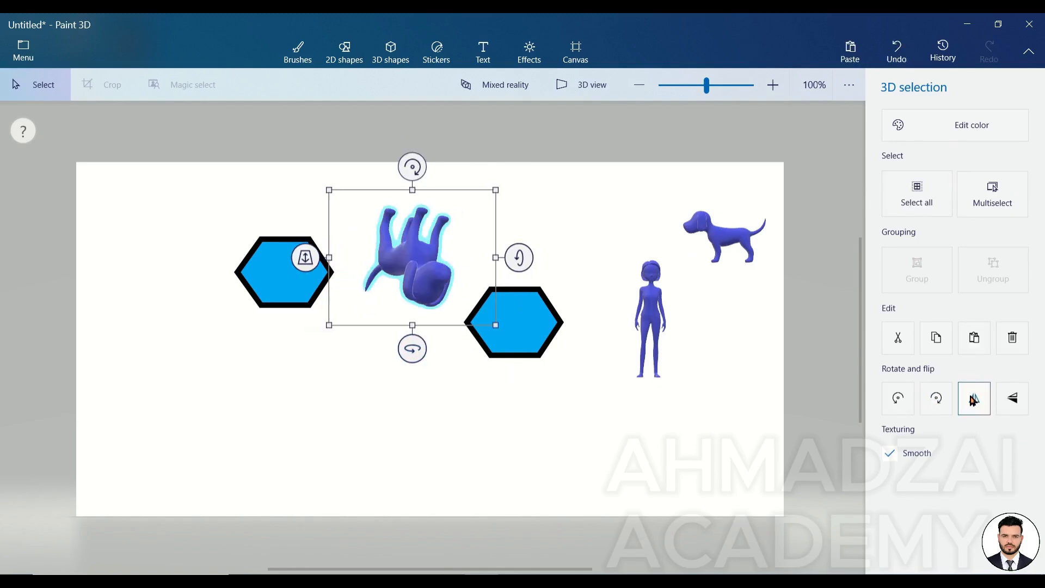
pyautogui.click(1012, 400)
pyautogui.click(852, 256)
# Export the drawing's history as the video "Paint 3D History" on the Desktop, play it and close the player
pyautogui.click(953, 57)
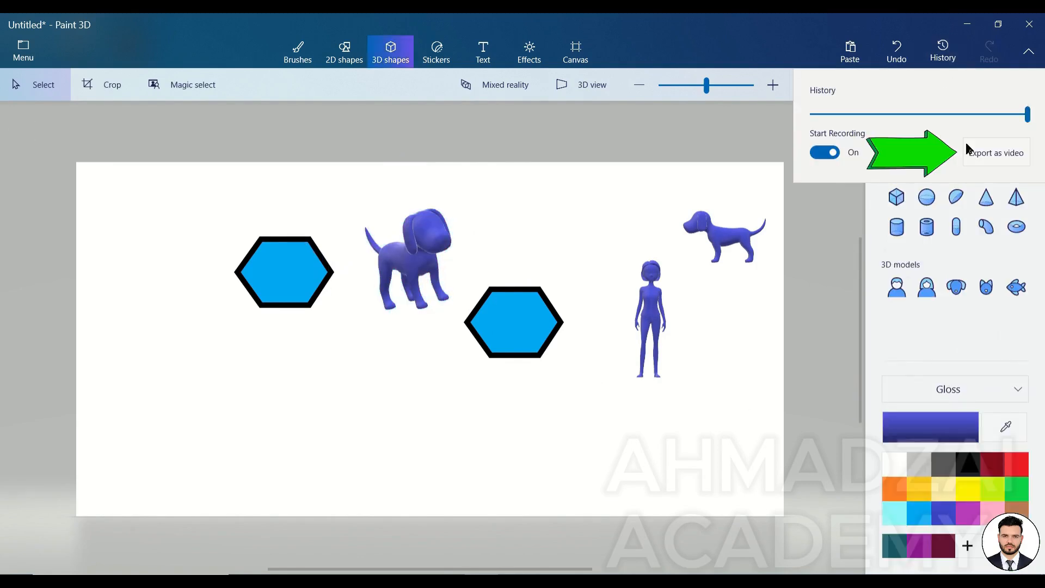
pyautogui.click(996, 151)
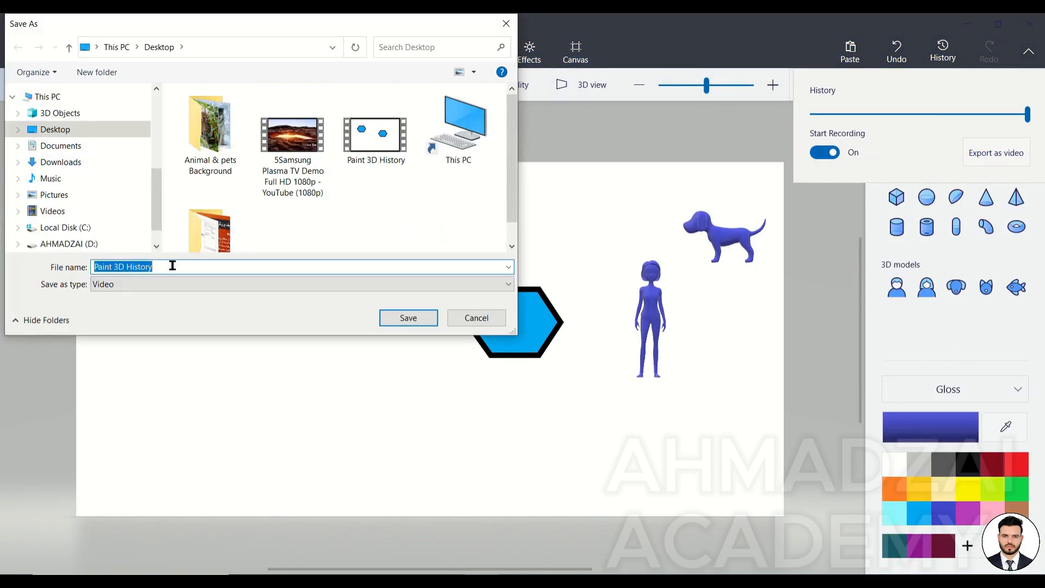
pyautogui.click(417, 314)
pyautogui.click(546, 303)
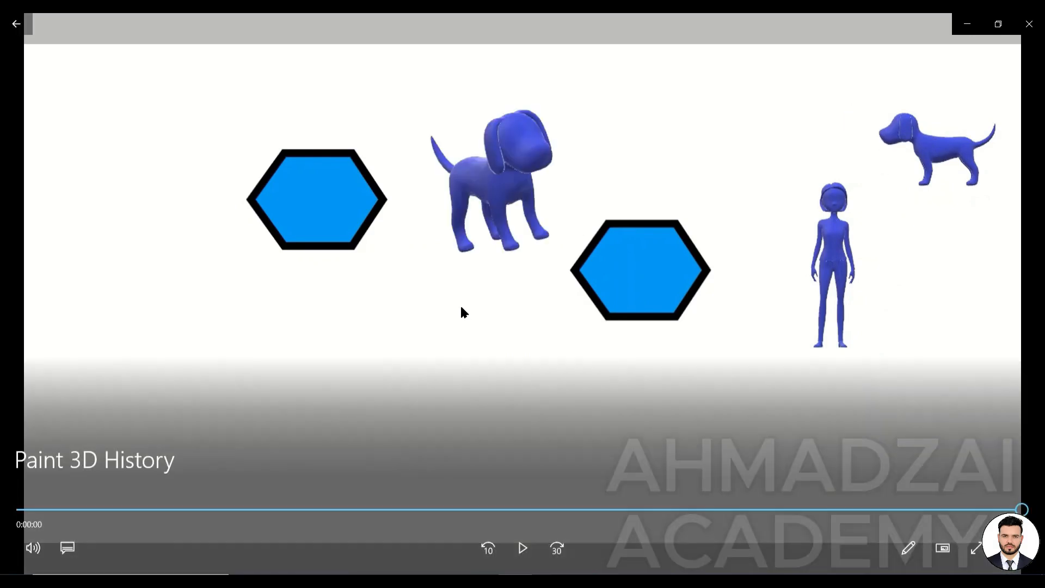
pyautogui.click(1029, 23)
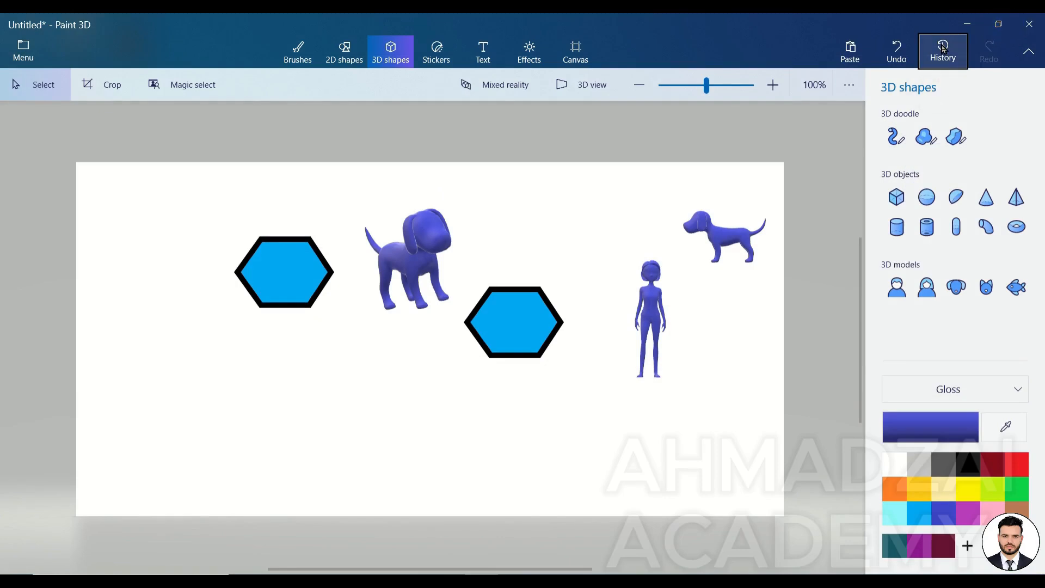
# Scrub through the new drawing's history up to its latest state and close the history options
pyautogui.click(944, 65)
pyautogui.moveTo(1011, 118); pyautogui.dragTo(1043, 130)
pyautogui.click(728, 325)
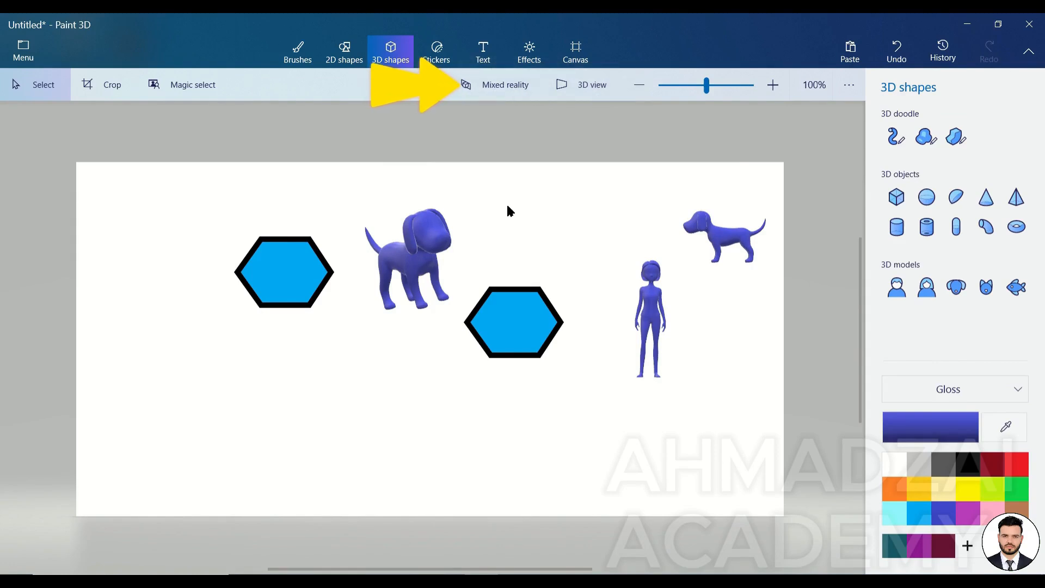
# Examine Mixed reality and the canvas settings, including the additional view options and the canvas's quick commands
pyautogui.click(509, 86)
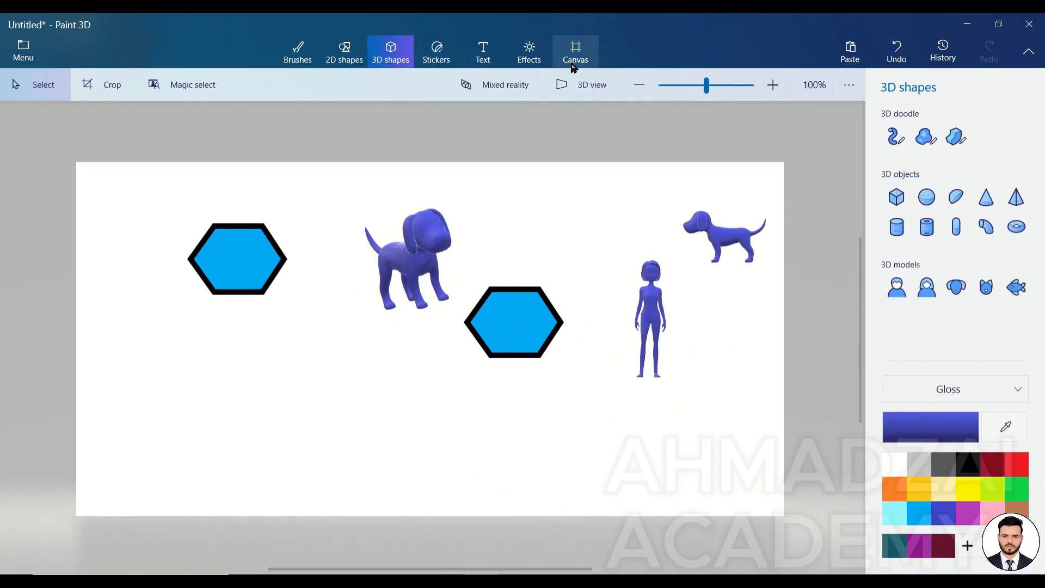
pyautogui.click(578, 53)
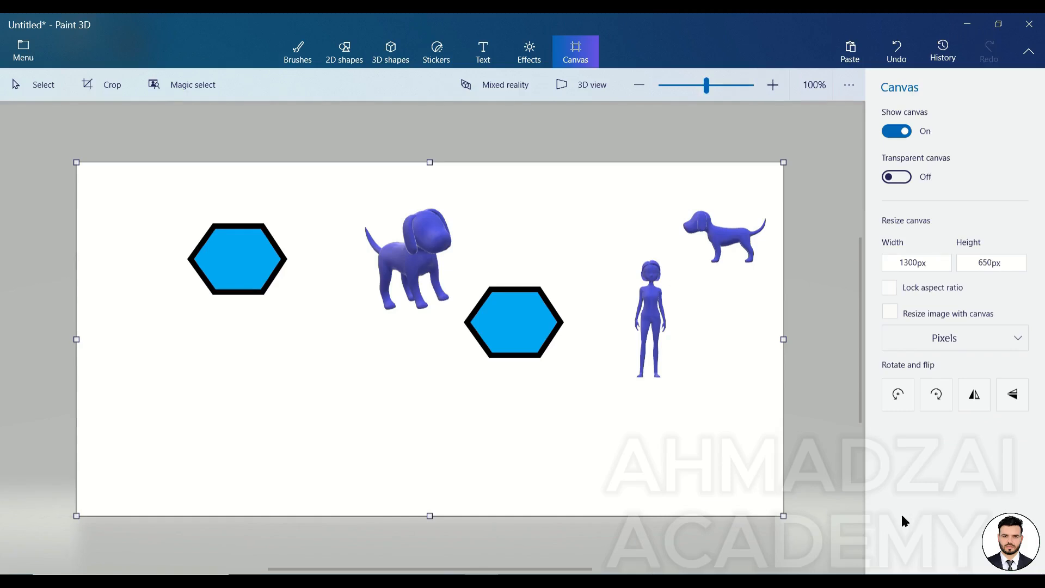
pyautogui.click(847, 87)
pyautogui.click(829, 338)
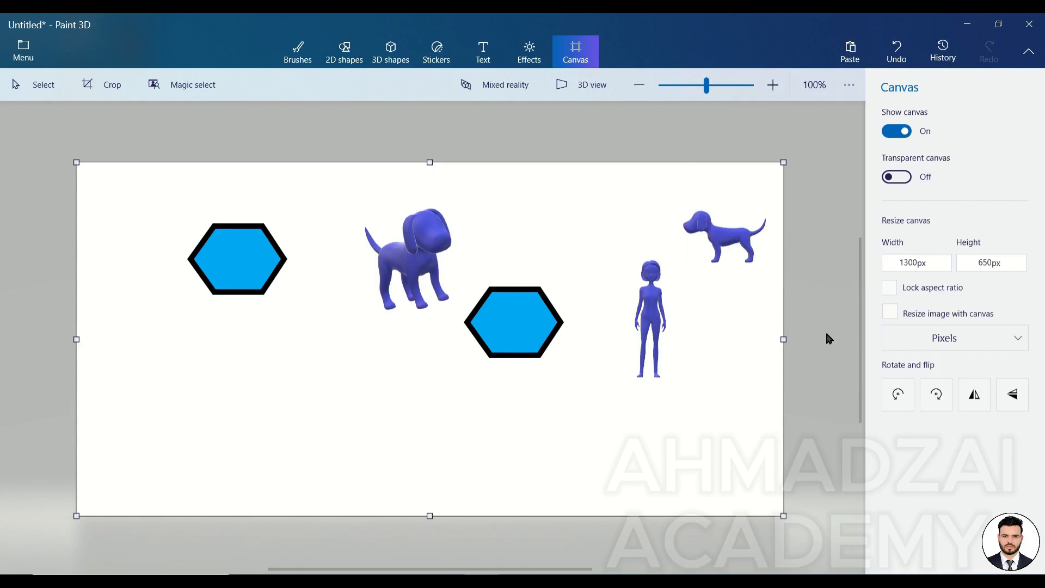
pyautogui.rightClick(586, 211)
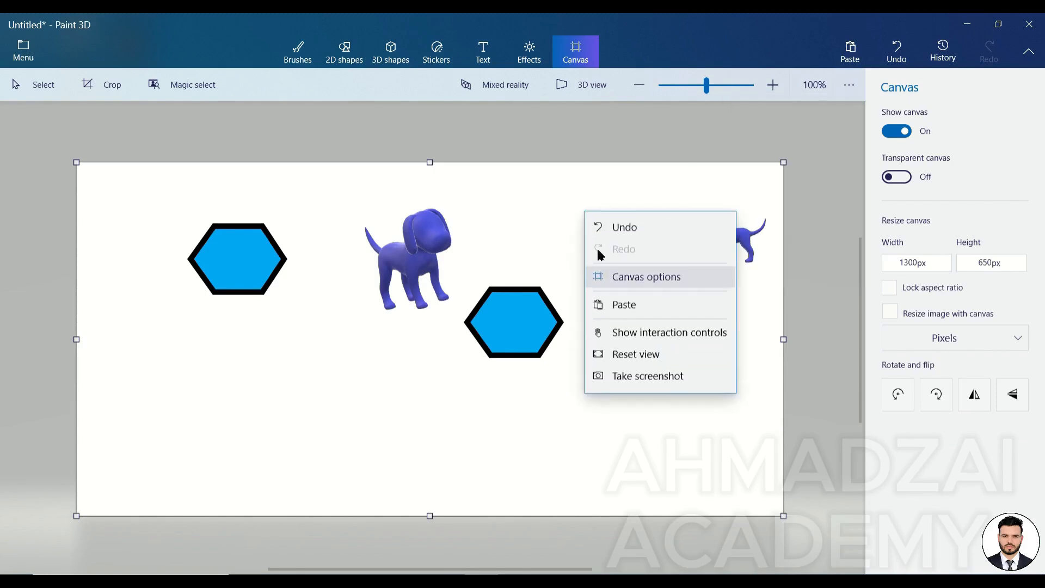
pyautogui.click(814, 309)
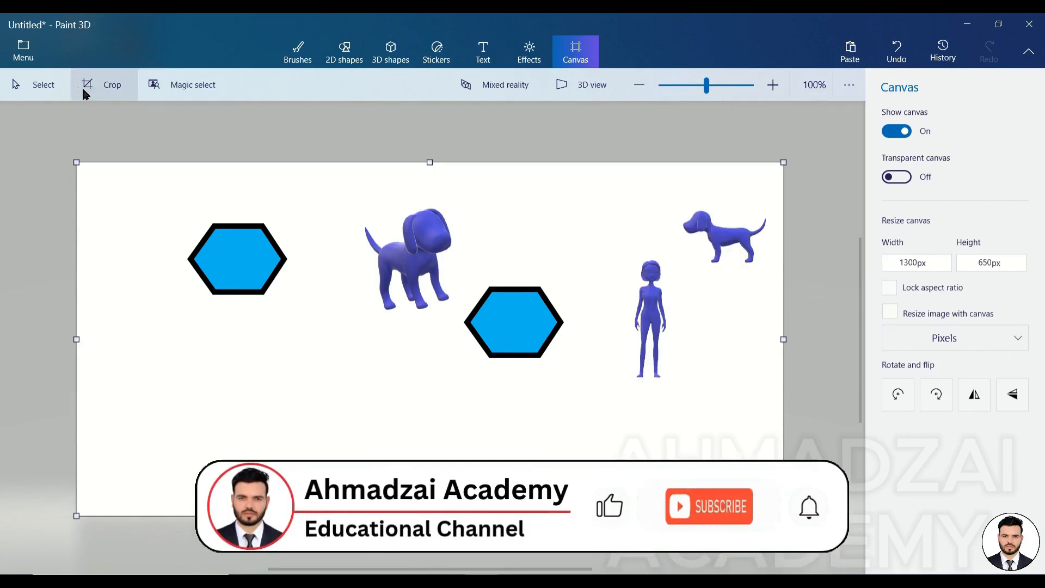